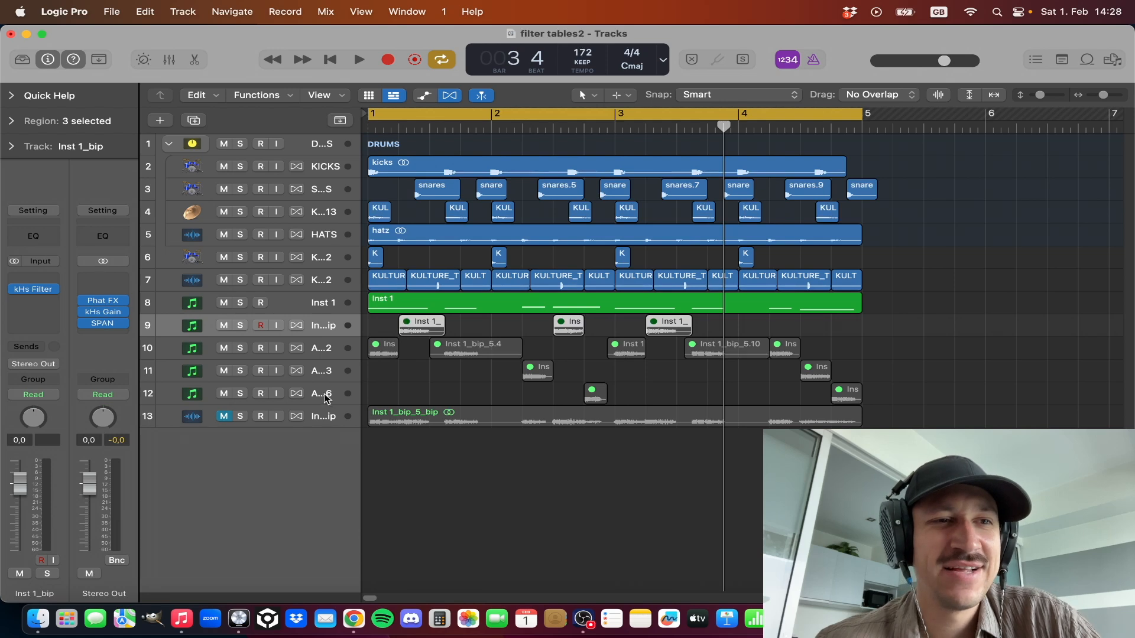
- Look through the sliced bounce tracks and view the kHs Filter Table on the Audio 2 track
left_click(323, 396)
key("Down")
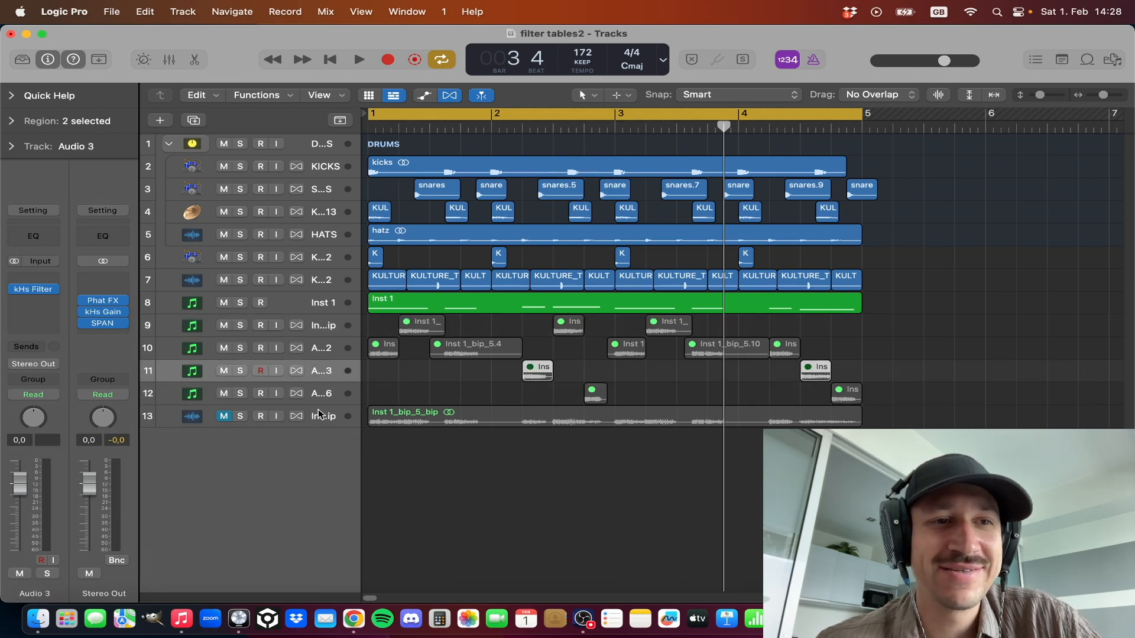
left_click(323, 349)
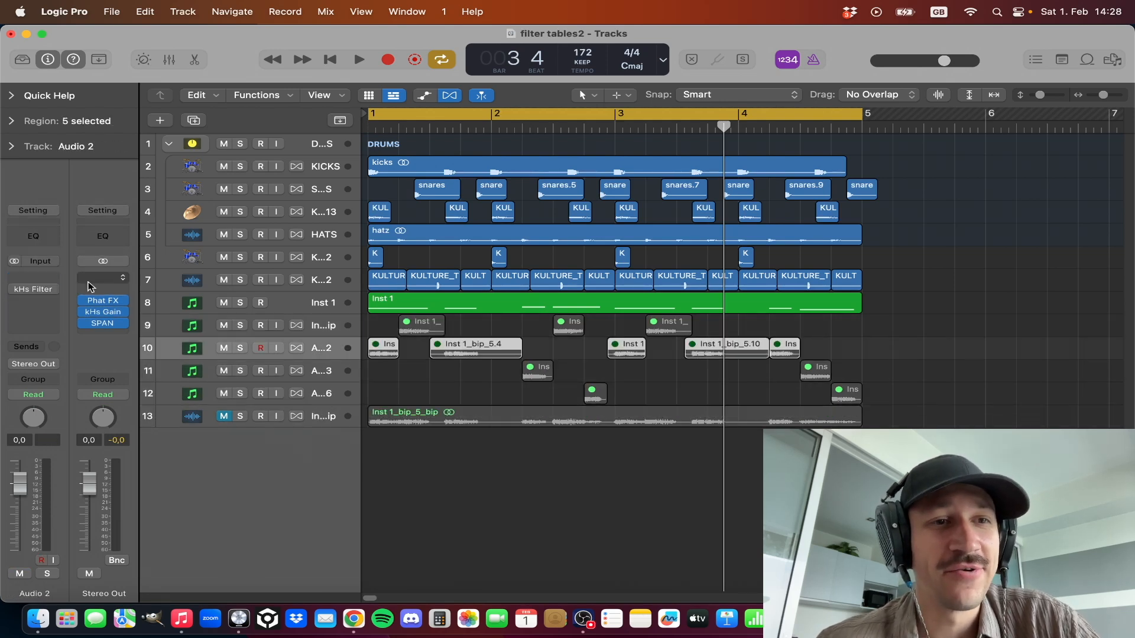
left_click(41, 290)
left_click(383, 212)
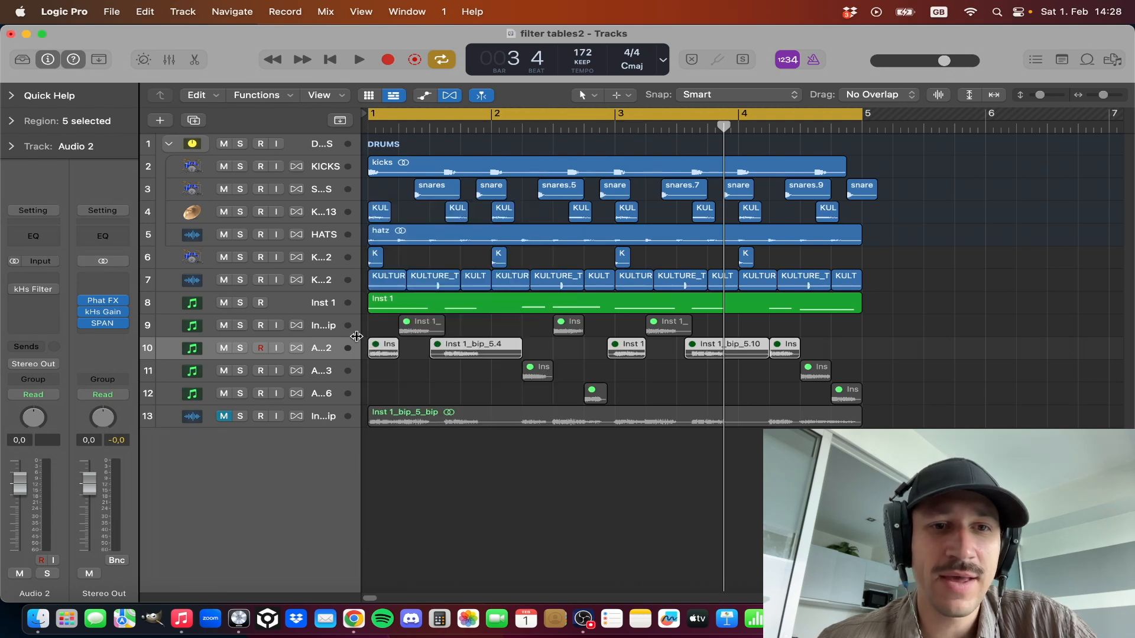
- View the kHs Shaper Table settings on the Inst 1_bip_5_bip track and close the plug-in window
left_click(342, 395)
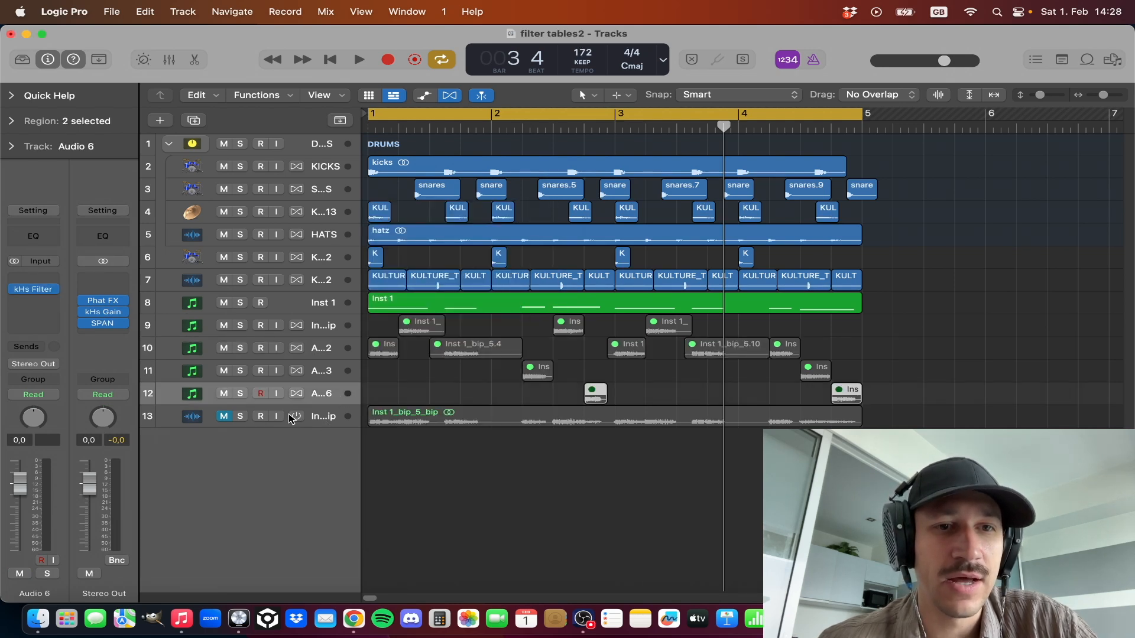
left_click(304, 417)
left_click(44, 269)
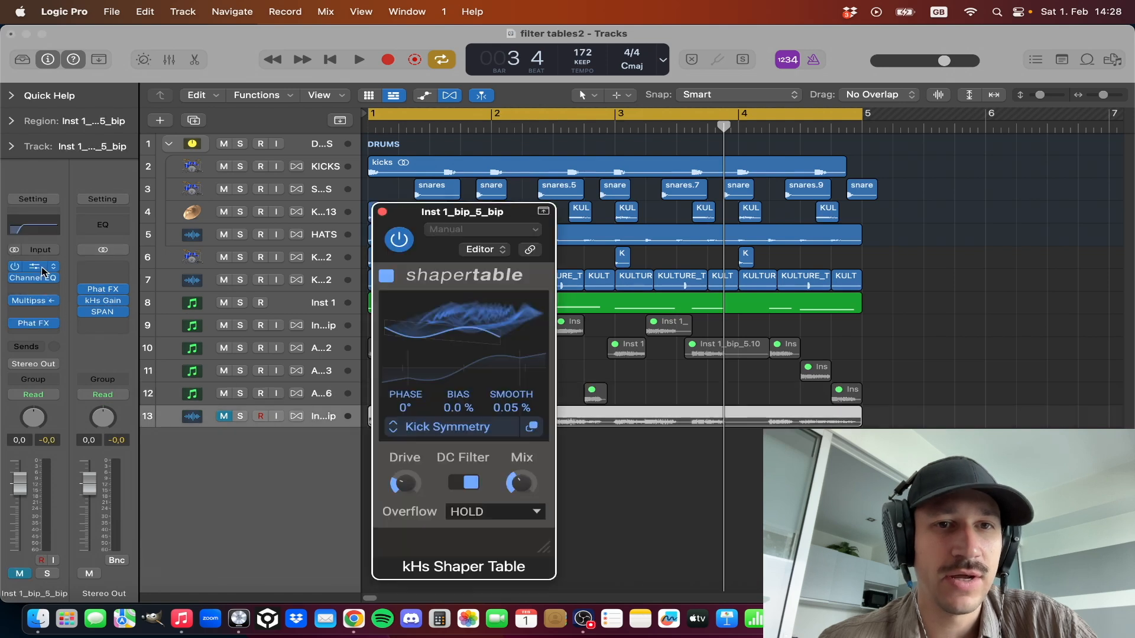
left_click(383, 212)
- Play back the loop with the original Inst 1 track and the drums
left_click(324, 305)
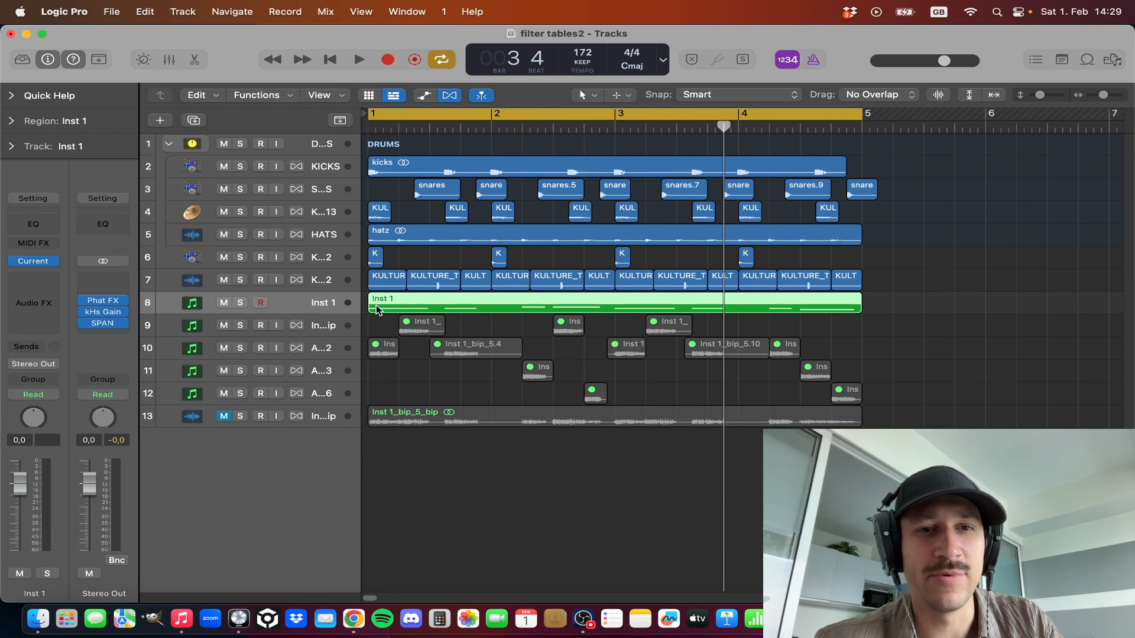
key("space")
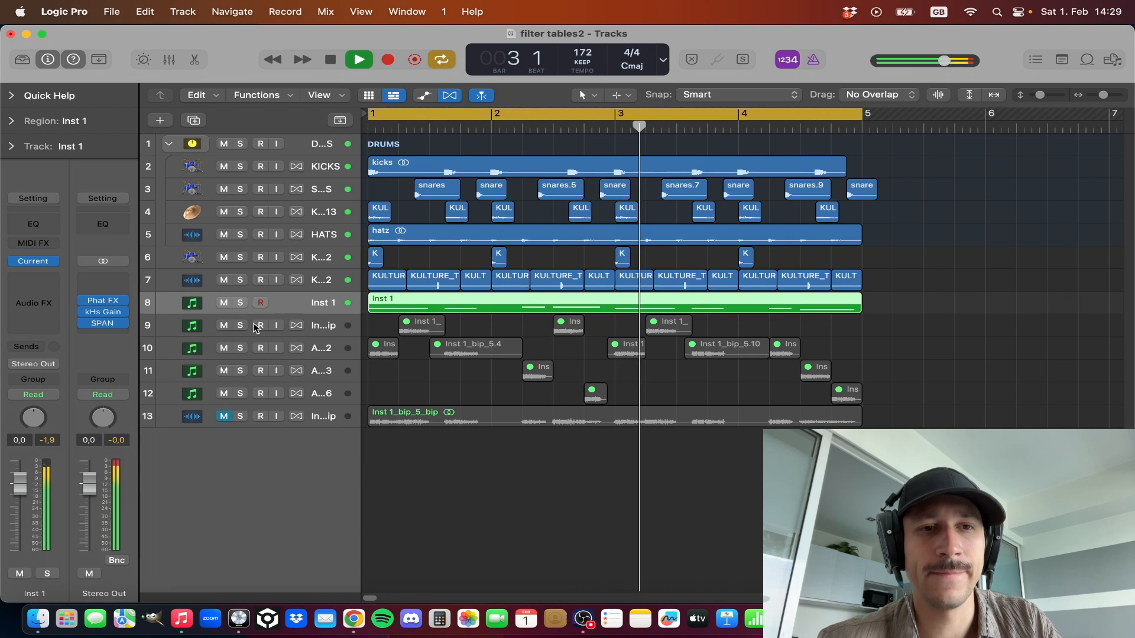
key("space")
- Mute Inst 1, unmute the Inst 1_bip_5_bip track and play back the processed version with the drums
left_click(224, 303)
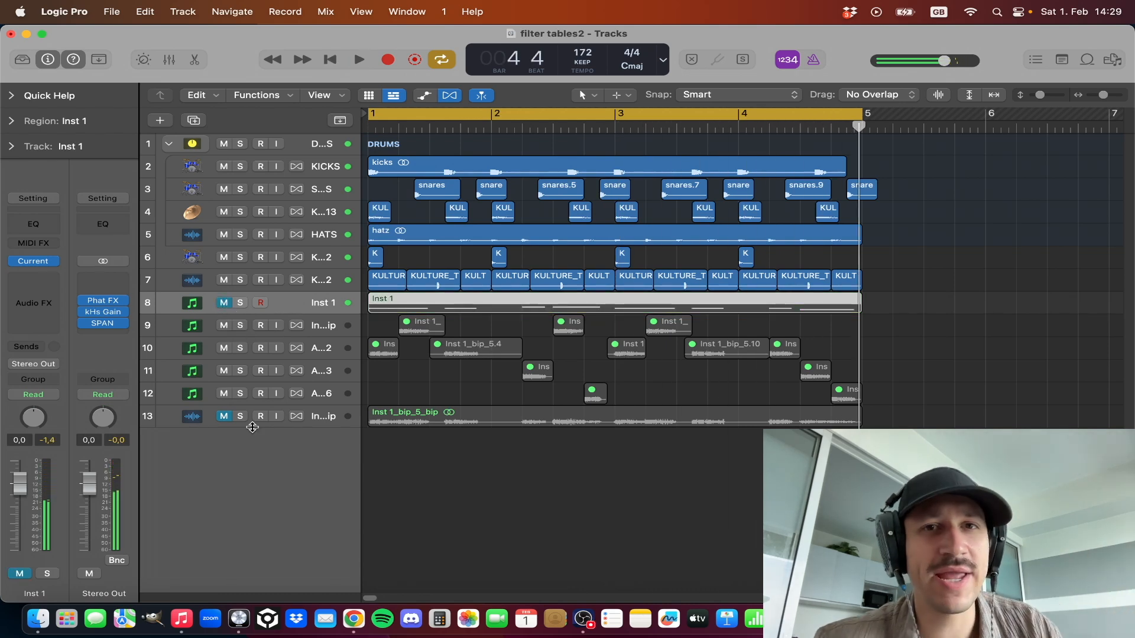
left_click(225, 417)
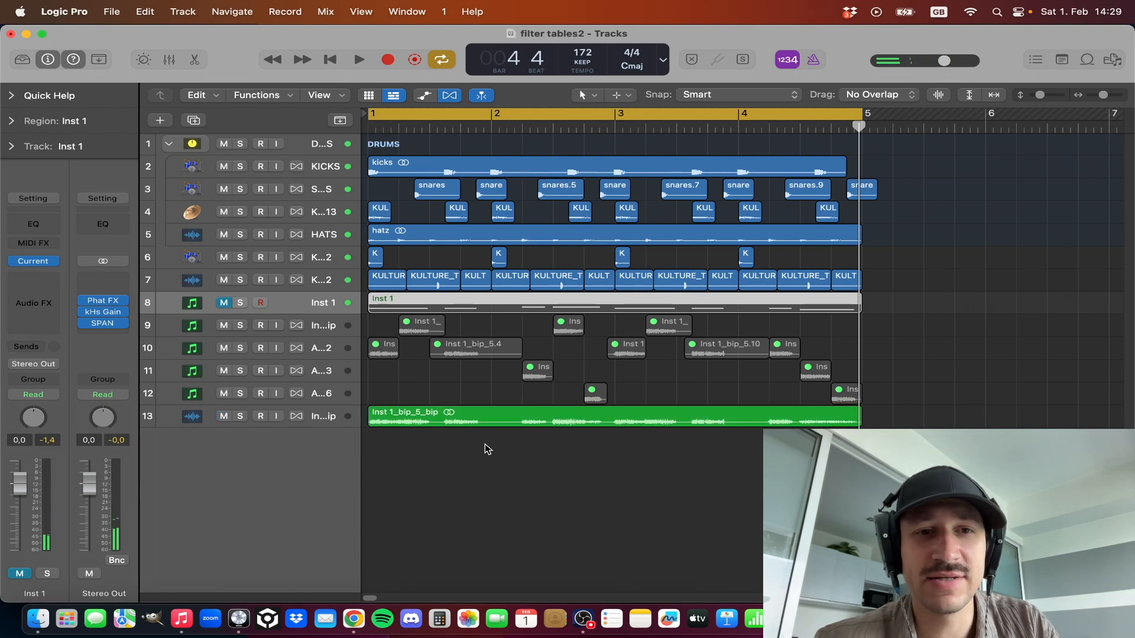
left_click(509, 416)
key("space")
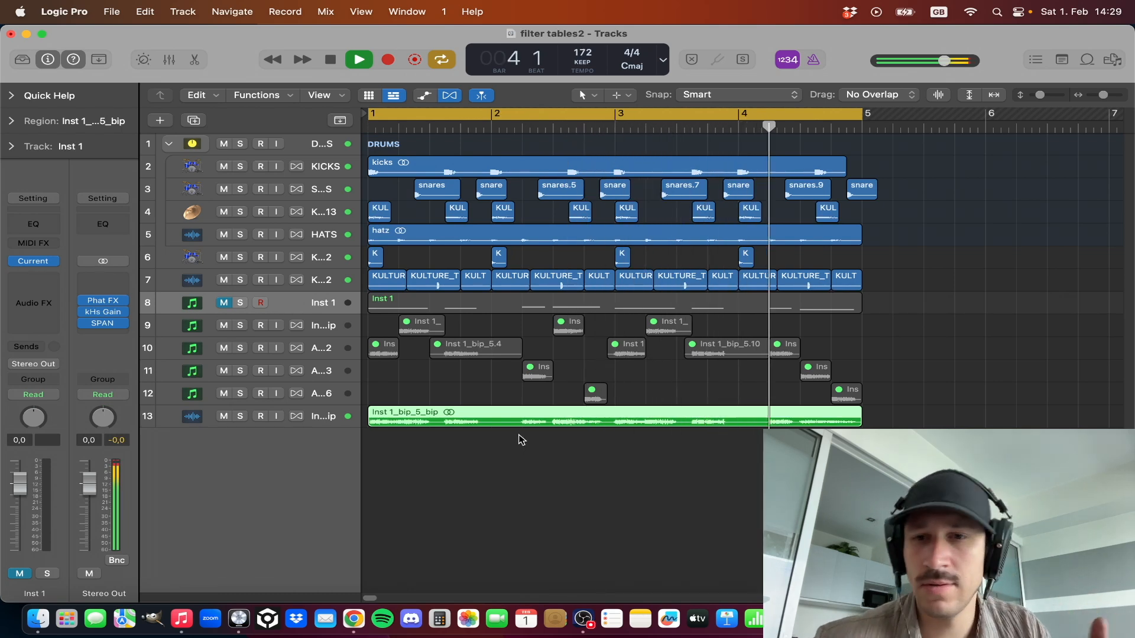
key("space")
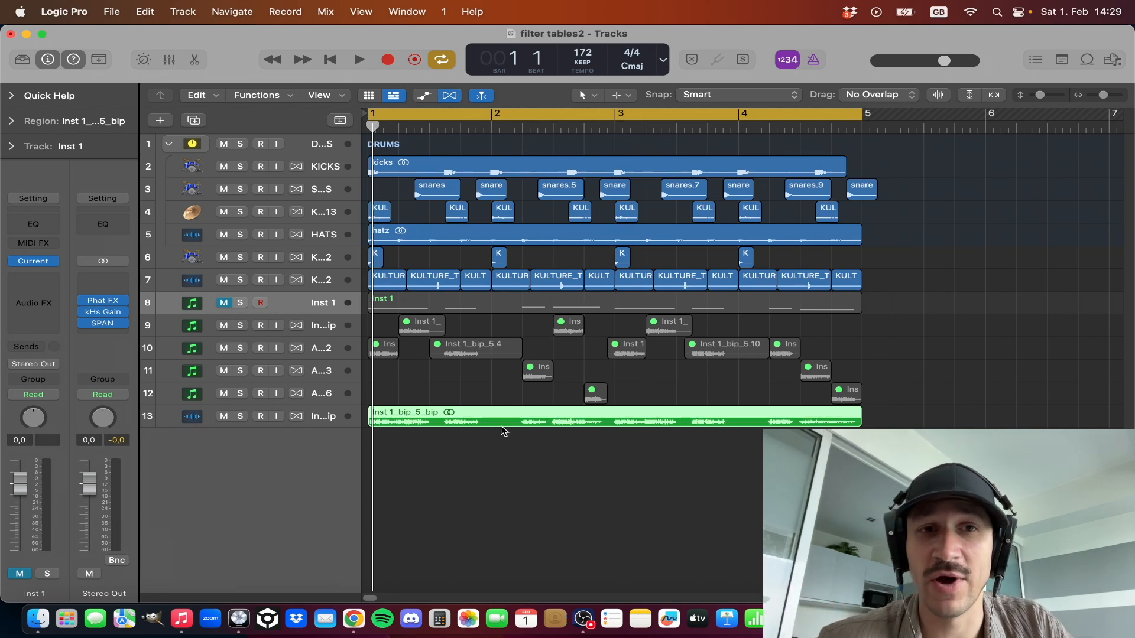
- Mute the Inst 1_bip_5_bip track again, and unmute and solo the Inst 1 track
left_click(224, 417)
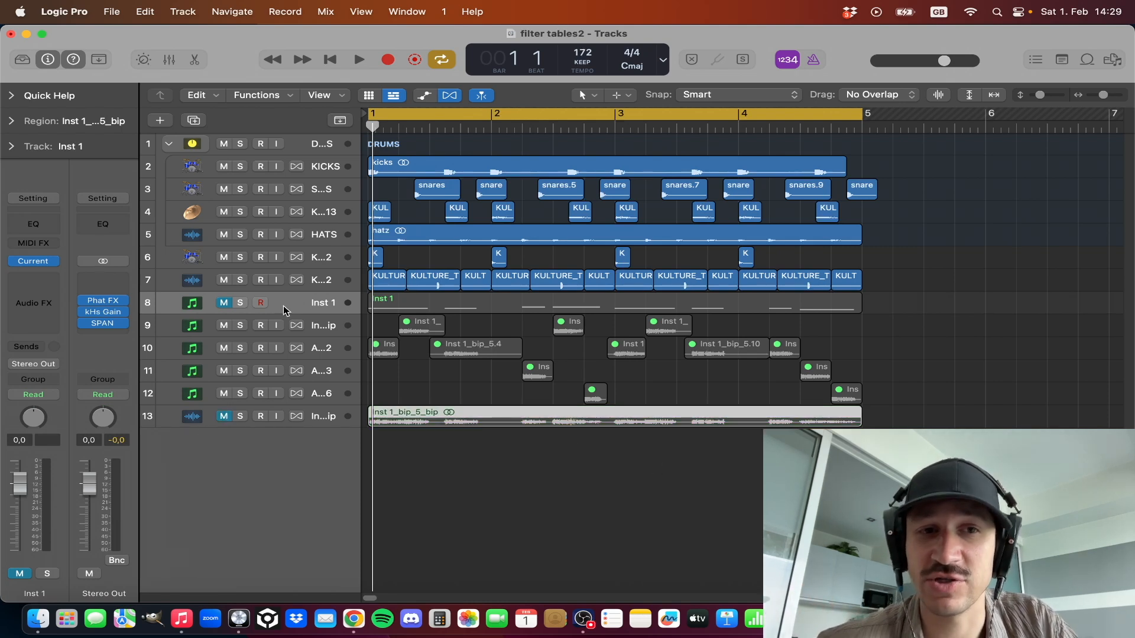
left_click(324, 300)
left_click(224, 302)
left_click(240, 303)
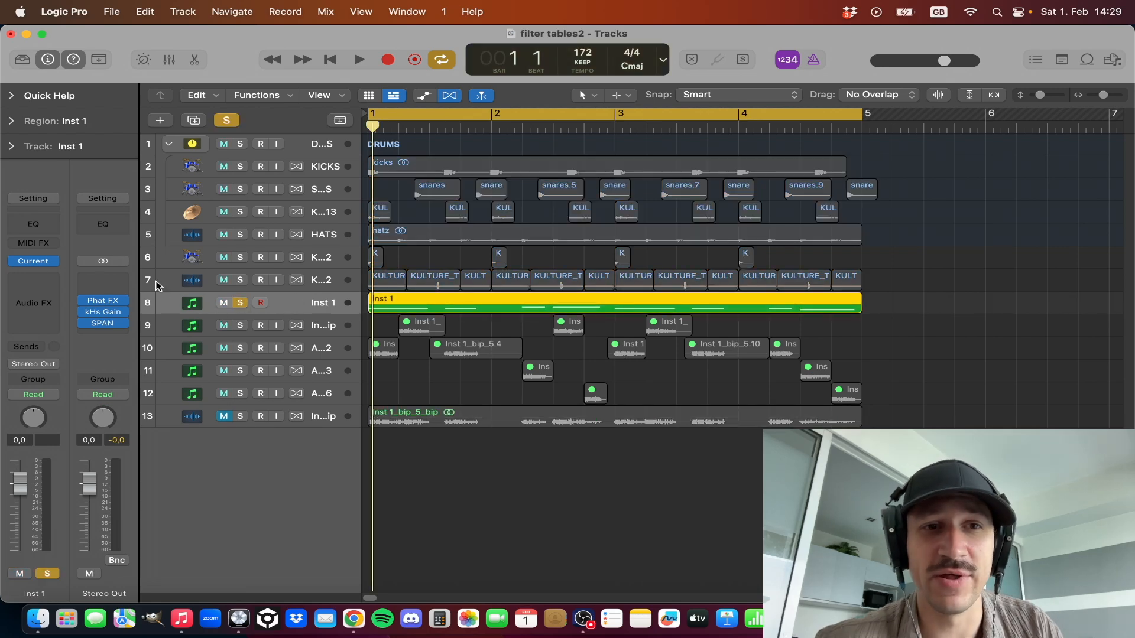
- Open the Current synth on Inst 1, listen to the Delay of Ages X patch and close the plug-in window
left_click(33, 261)
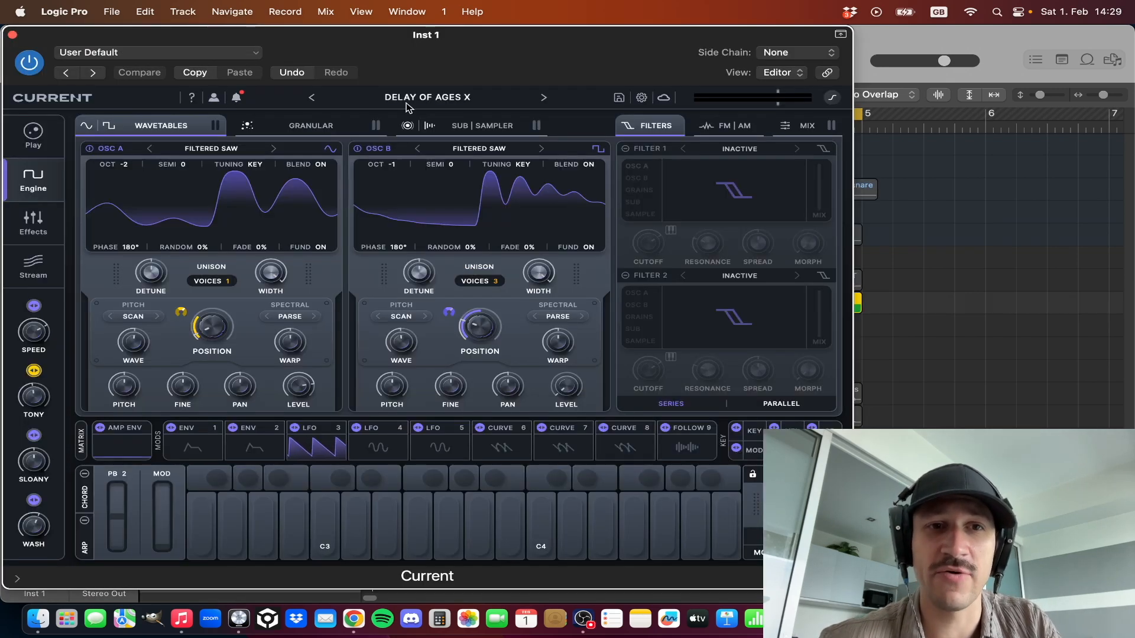
key("space")
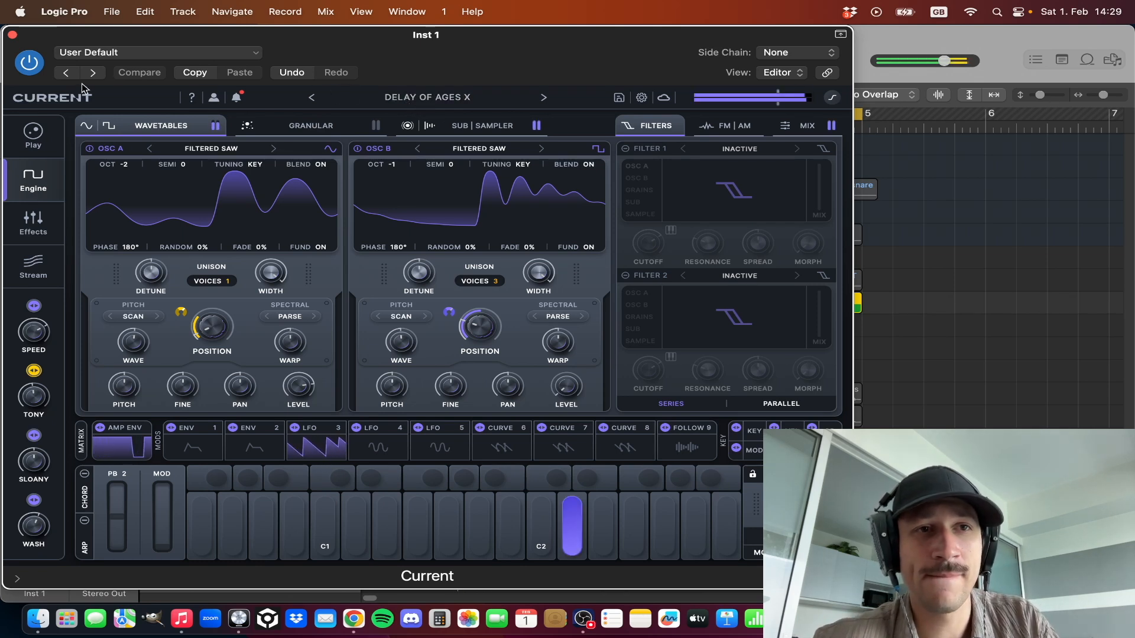
left_click(13, 36)
left_click(402, 358)
left_click_drag(452, 387, 370, 317)
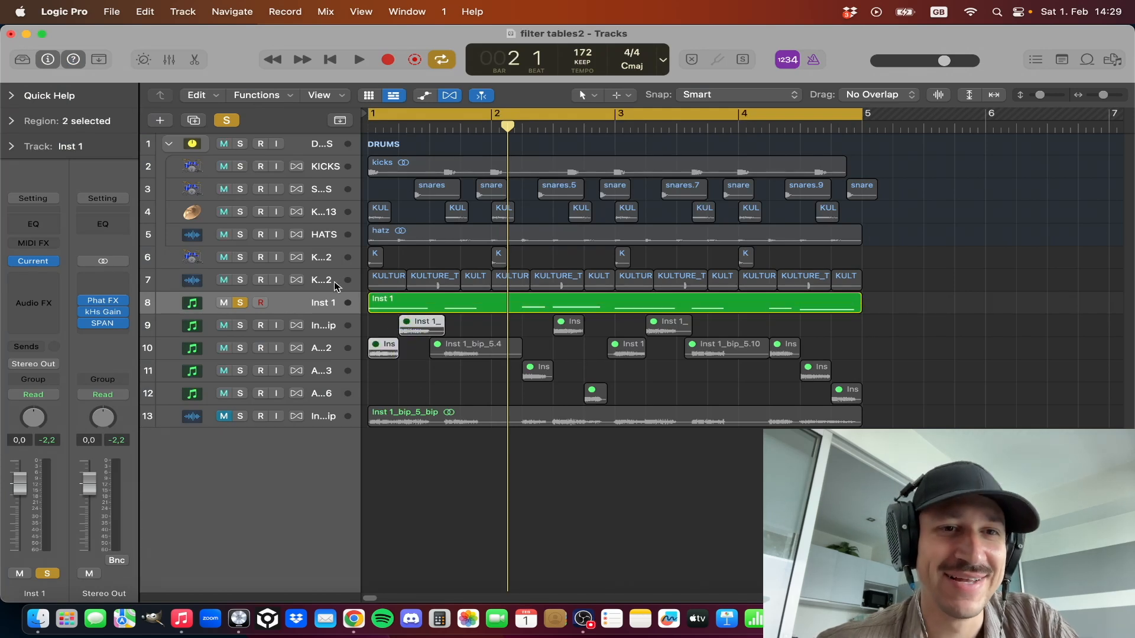
- Turn off the solo on the Inst 1 track and play it back briefly
left_click(240, 302)
left_click(240, 302)
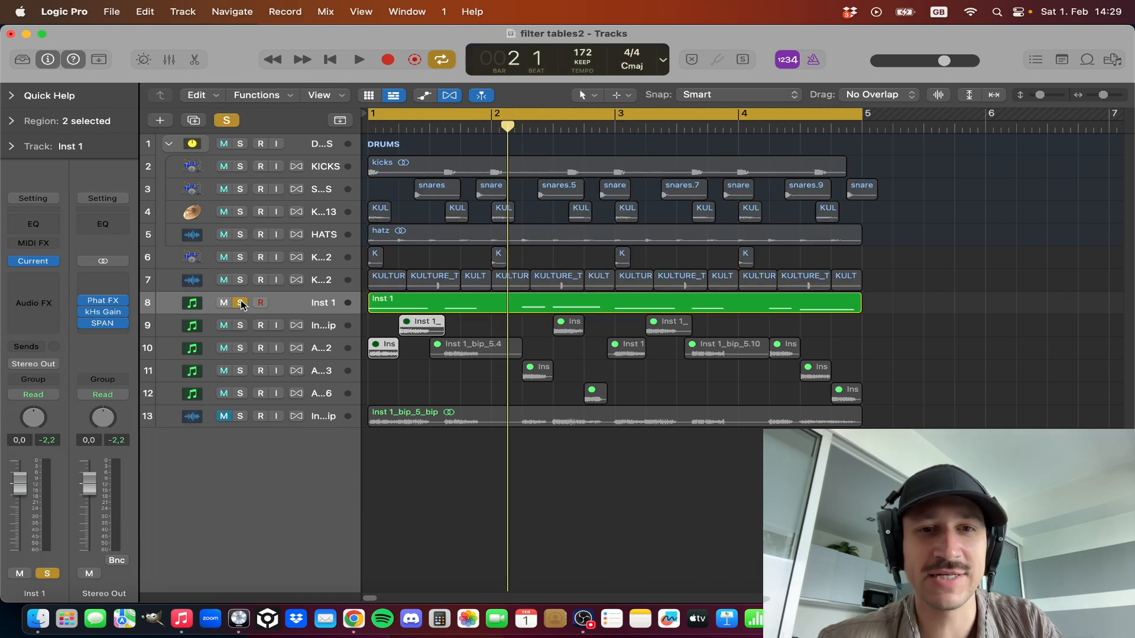
key("space")
left_click(240, 302)
key("space")
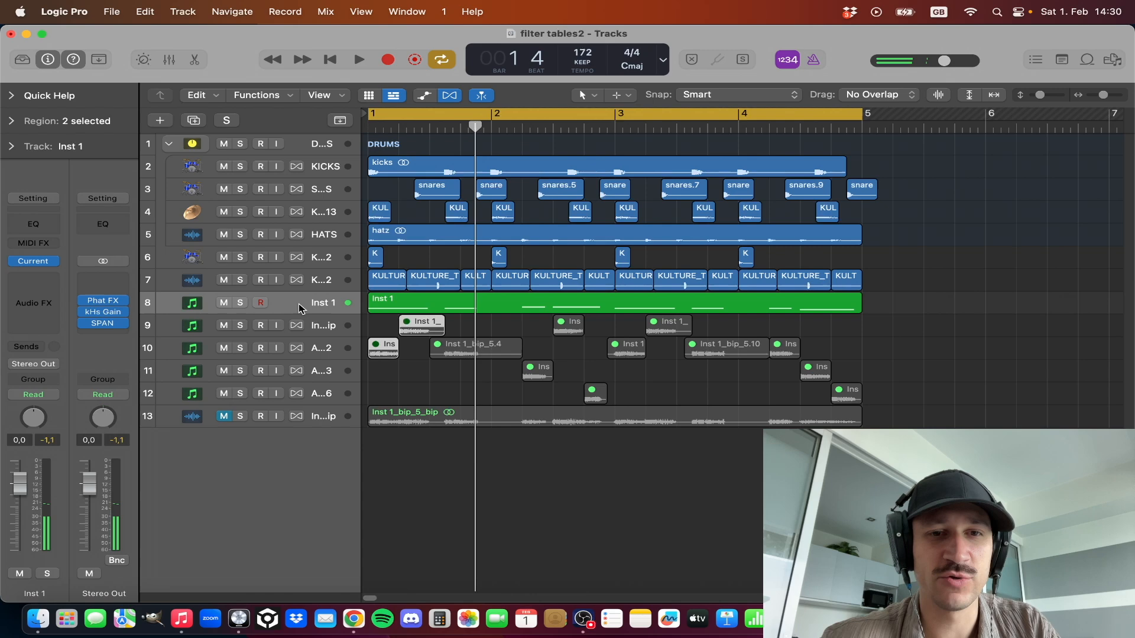
- Bounce the Inst 1 region in place to a new audio track and delete the original Inst 1 track
left_click(402, 304)
key("ctrl+b")
key("Return")
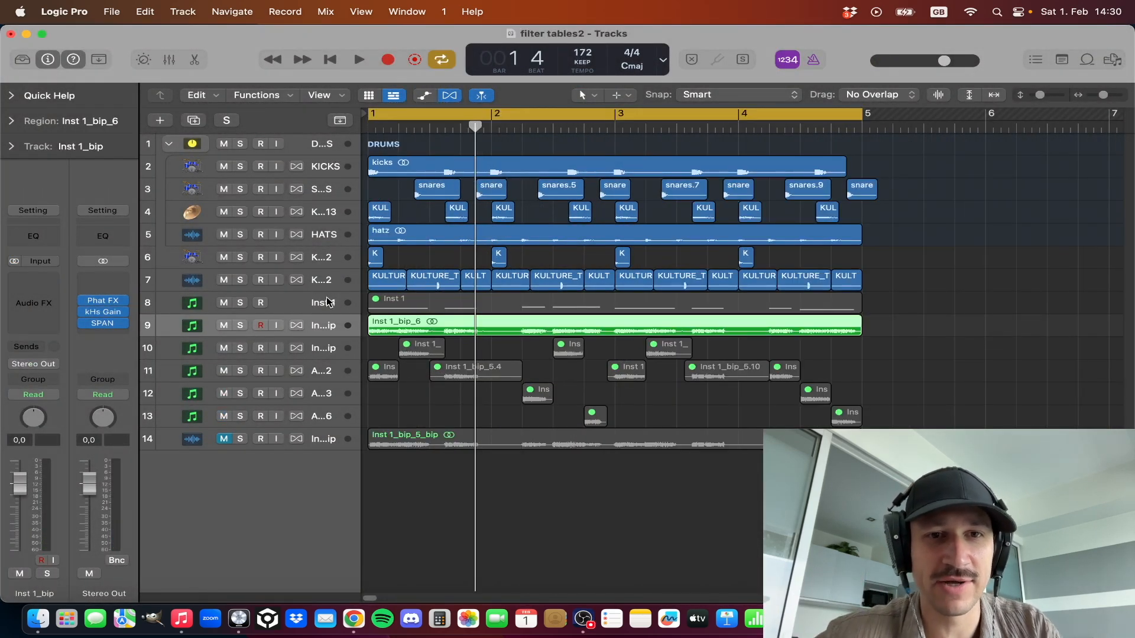
left_click(328, 302)
key("super+BackSpace")
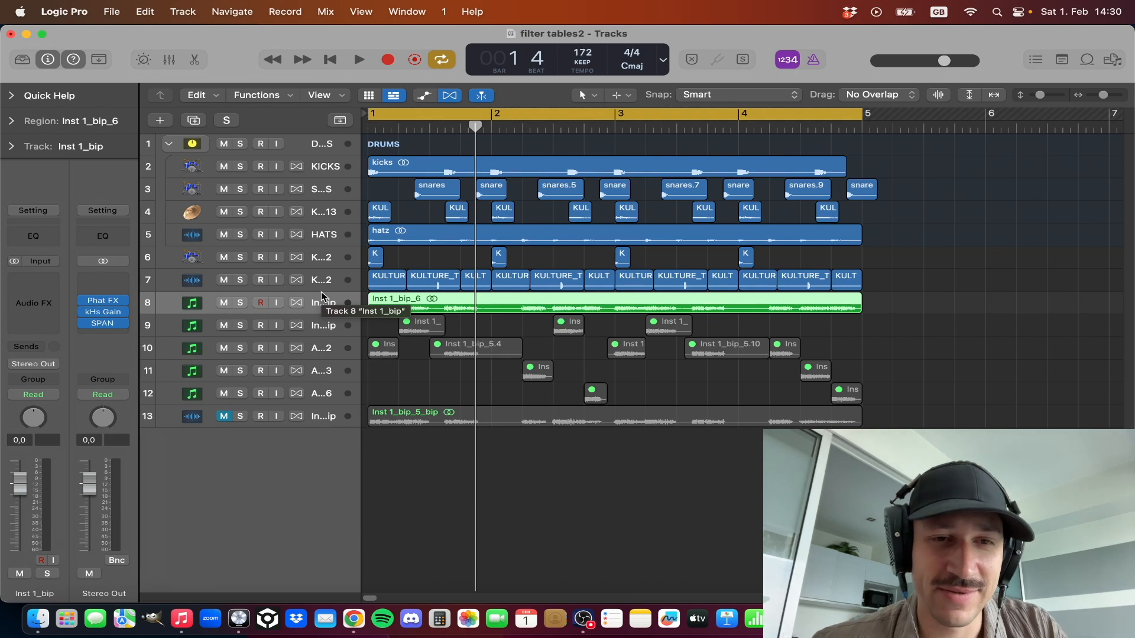
- Delete the newly bounced Inst 1_bip_6 region and its track
left_click(331, 325)
left_click(326, 303)
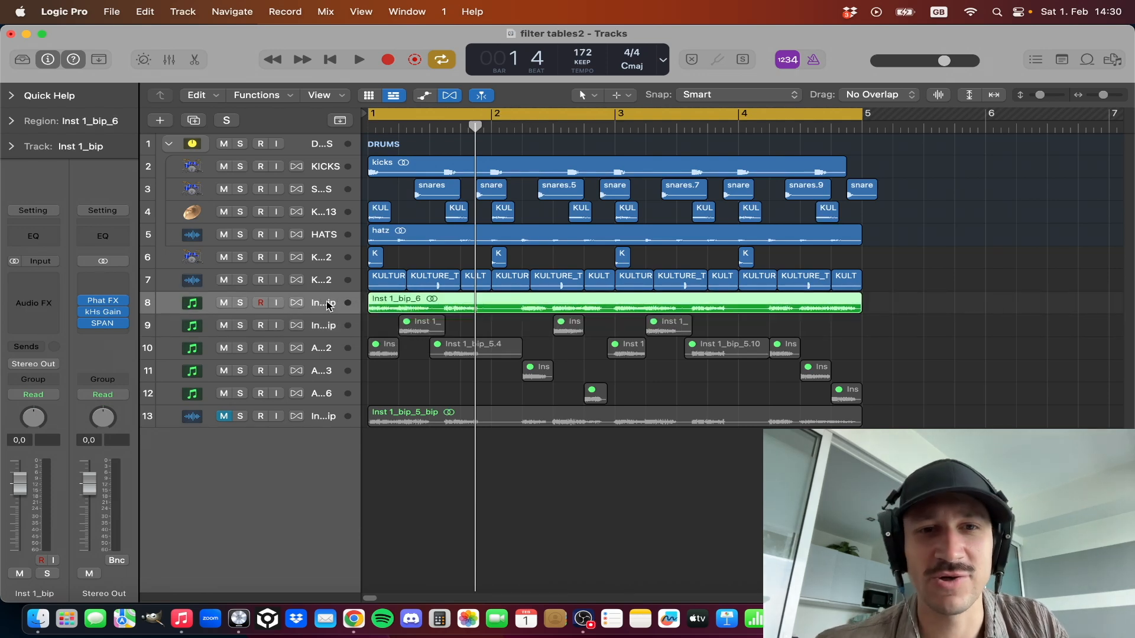
left_click(339, 333)
left_click(331, 302)
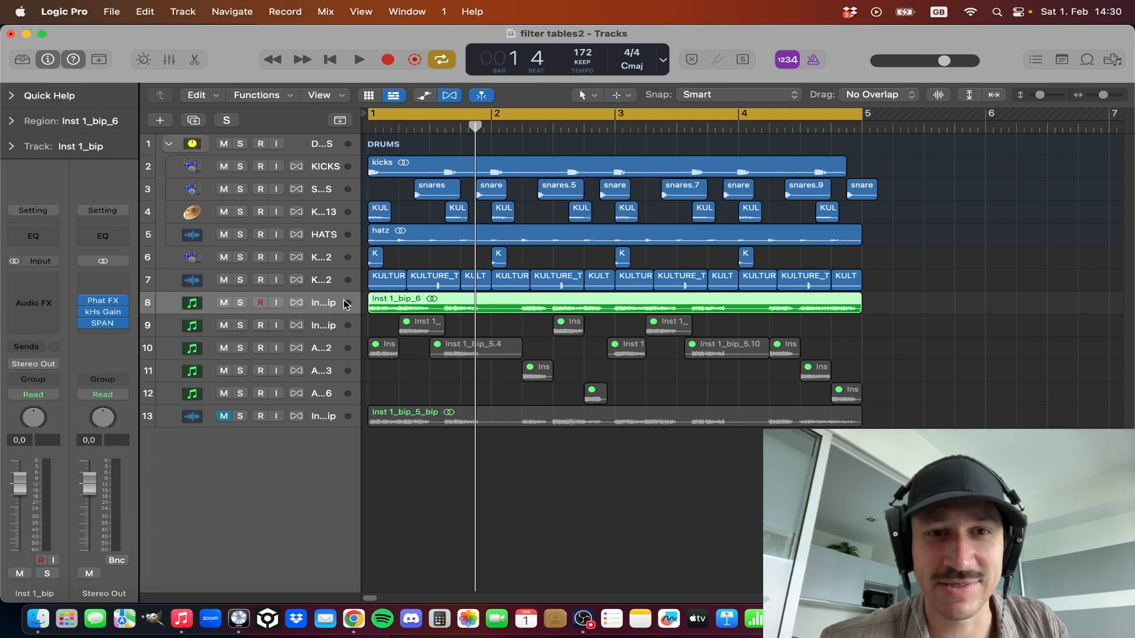
left_click(331, 322)
left_click(314, 296)
key("Delete")
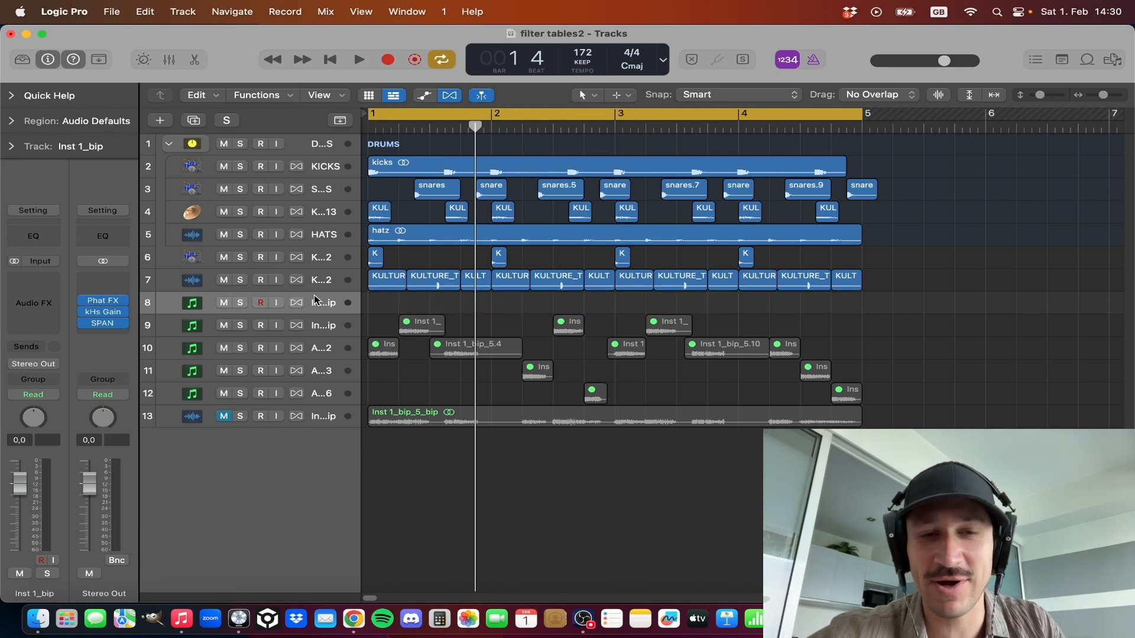
key("super+BackSpace")
- Unmute all the sliced Inst 1_bip regions on tracks 8 to 11
key("Down")
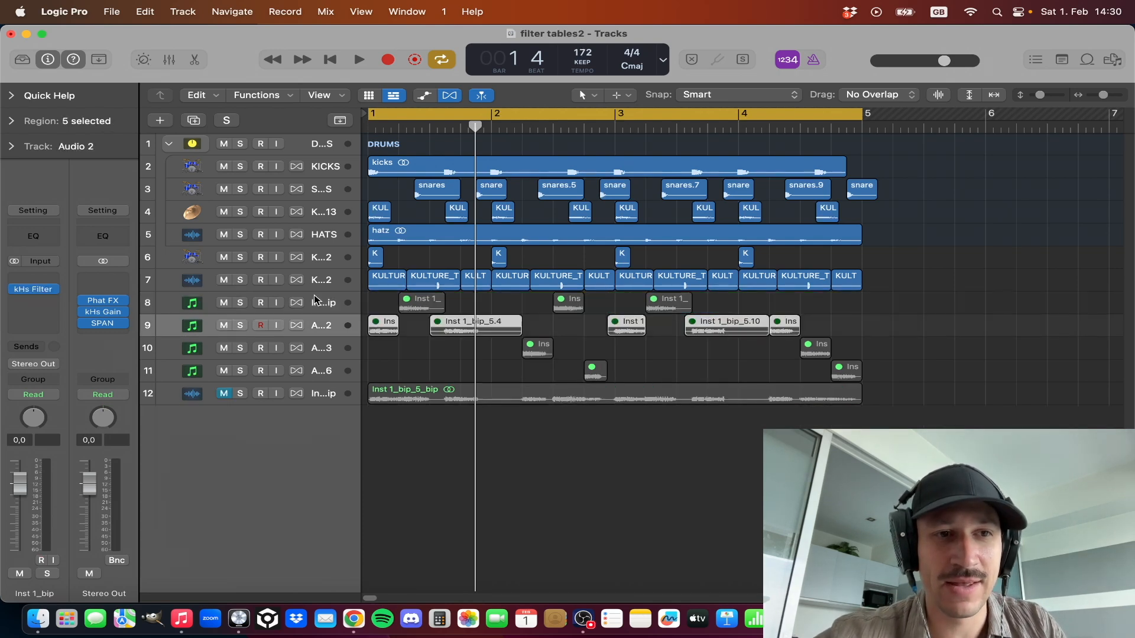
key("Down")
key("Up")
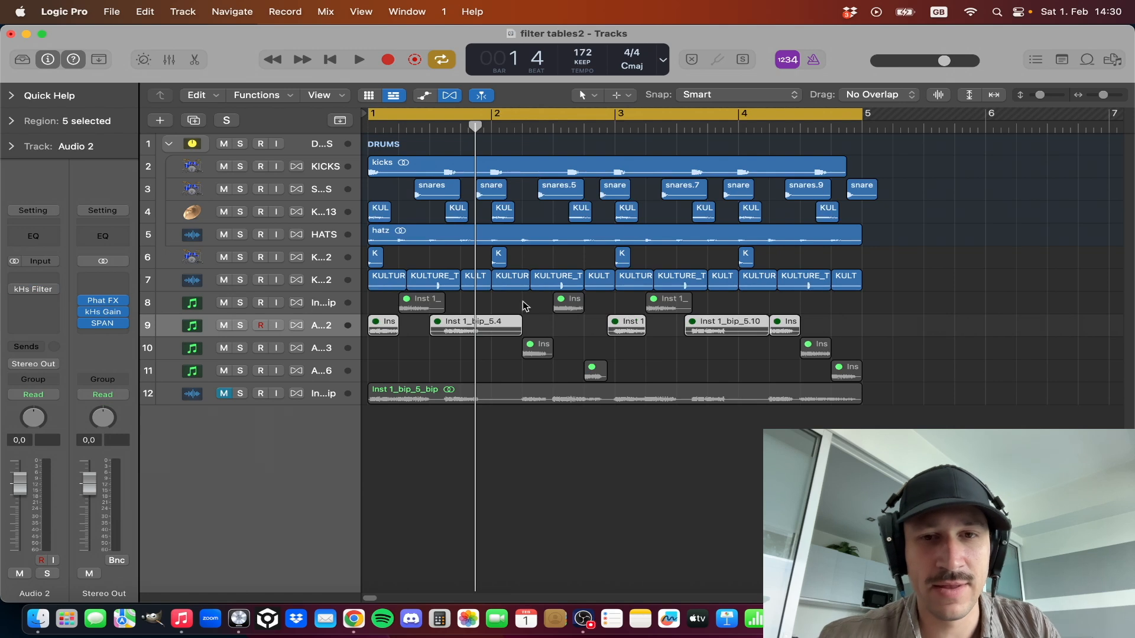
left_click_drag(911, 369, 376, 307)
key("ctrl+m")
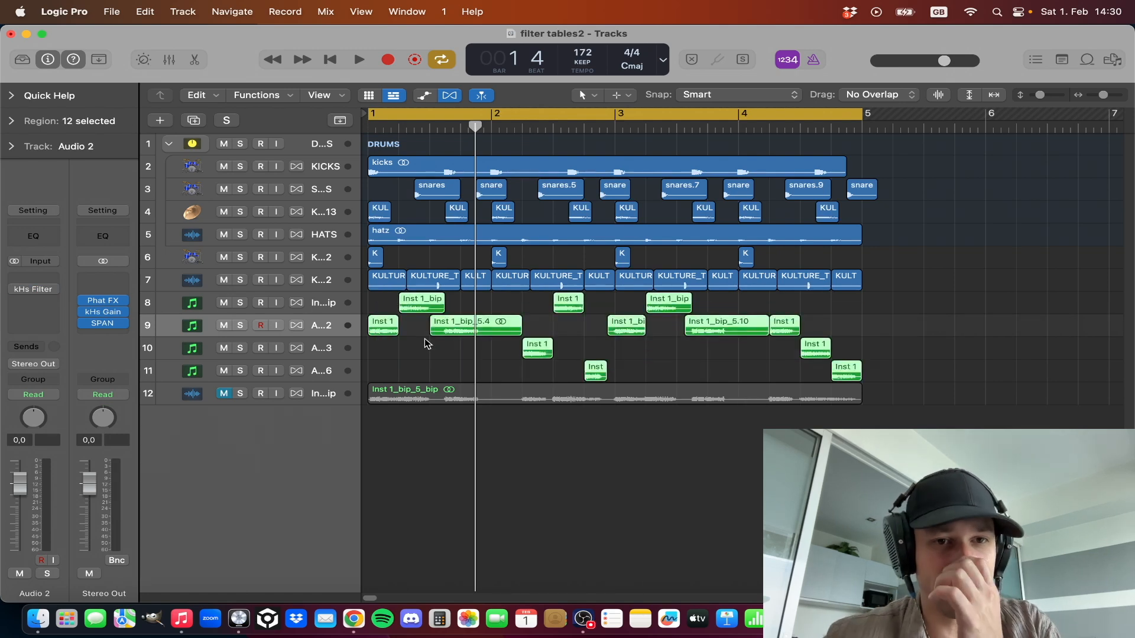
- Play the Audio 2 track in solo briefly and turn its solo off again
left_click(329, 305)
left_click(329, 330)
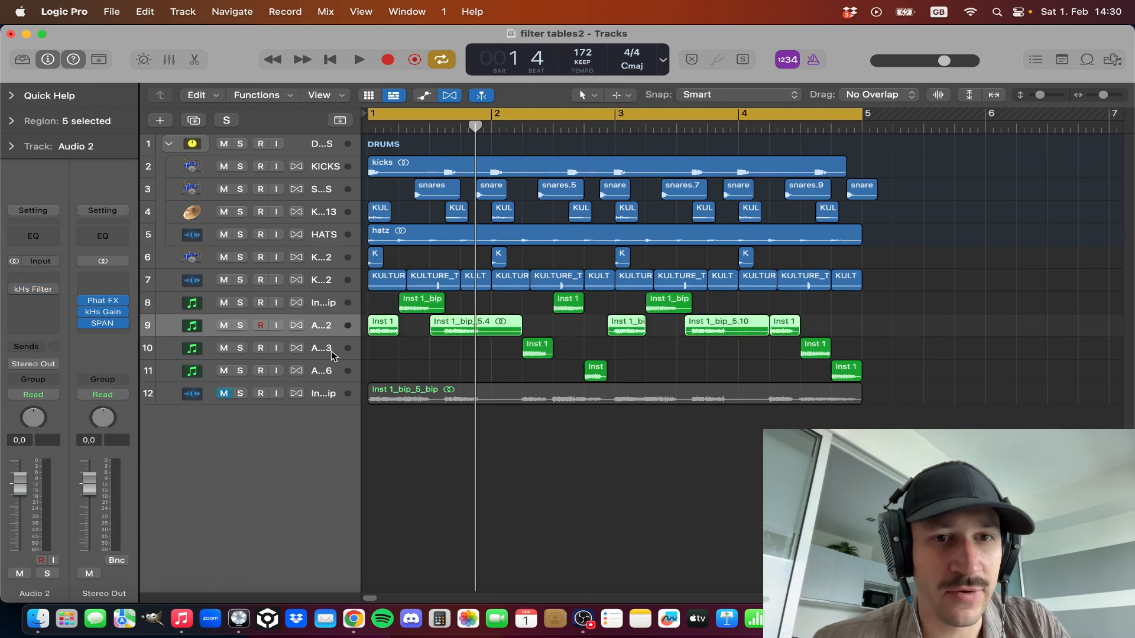
left_click(332, 355)
left_click(328, 329)
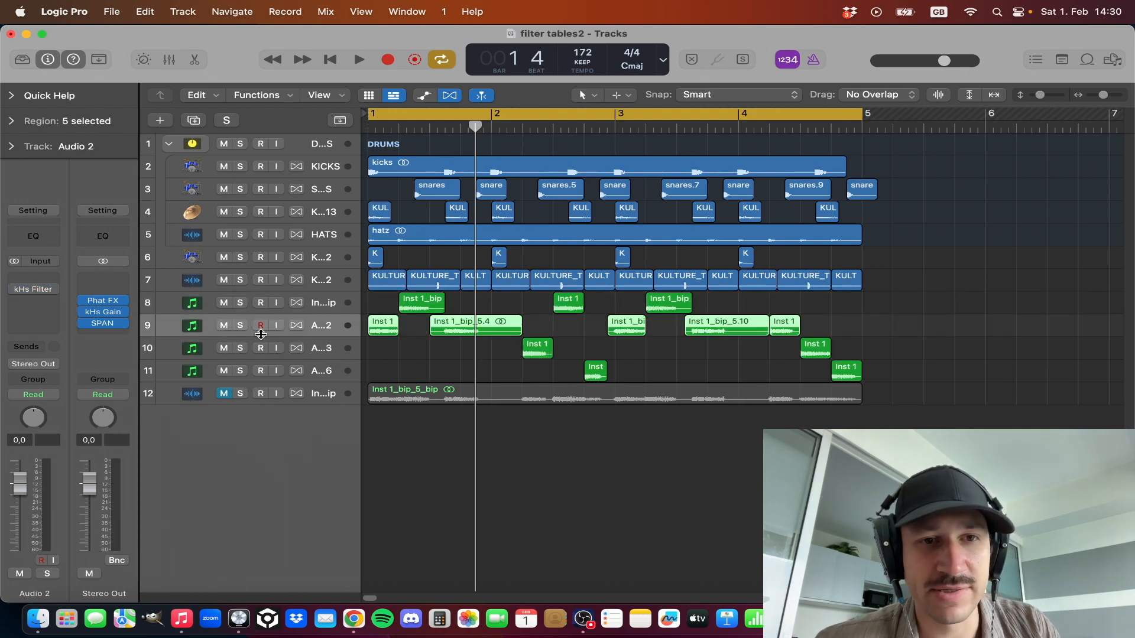
left_click(242, 327)
key("space")
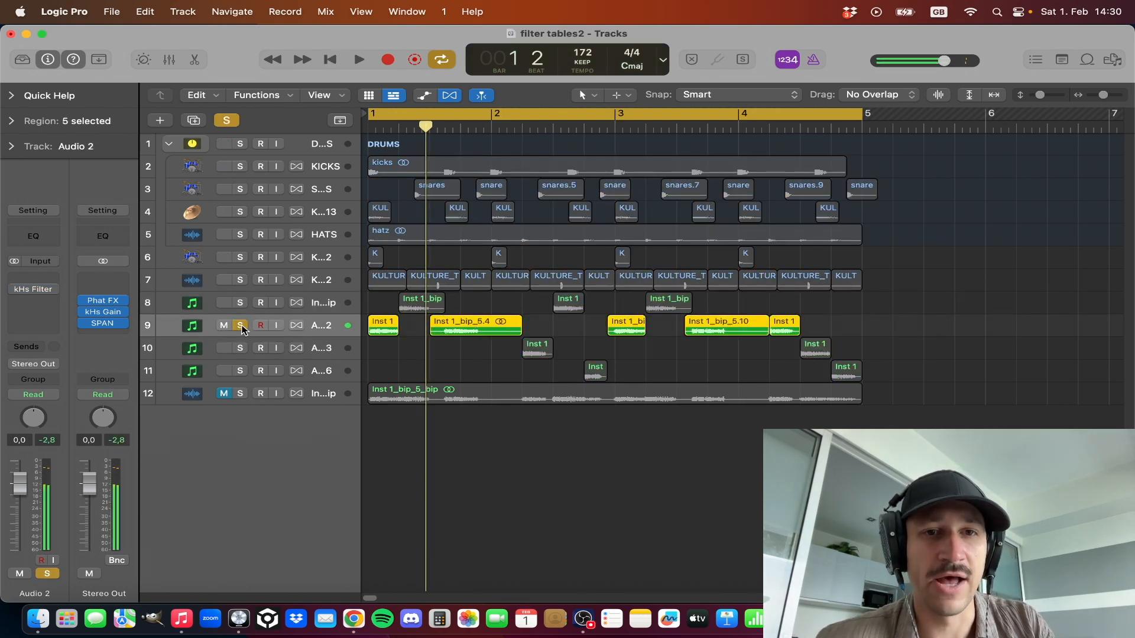
left_click(240, 325)
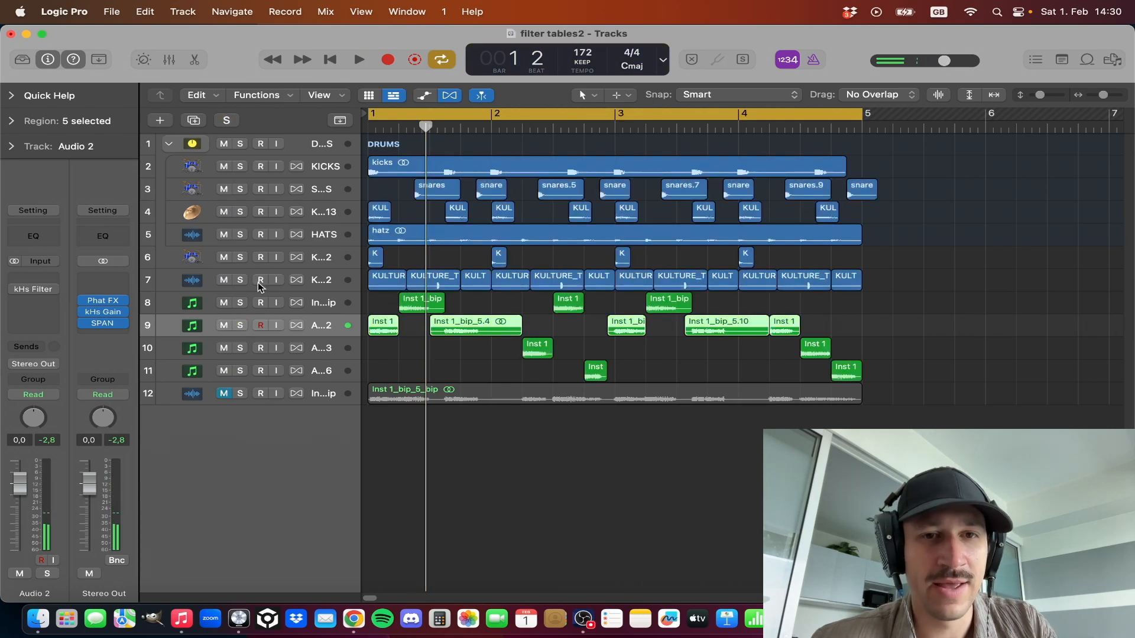
- Solo the Inst 1_bip track and inspect the wavetable browser of its kHs Filter Table
left_click(325, 306)
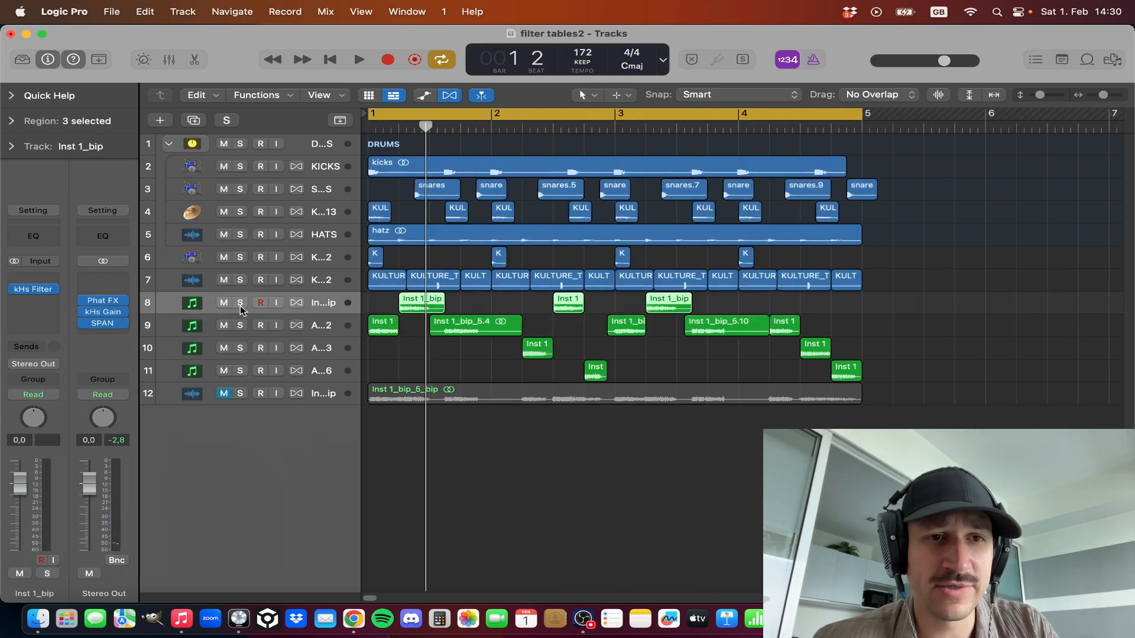
left_click(240, 302)
left_click(33, 289)
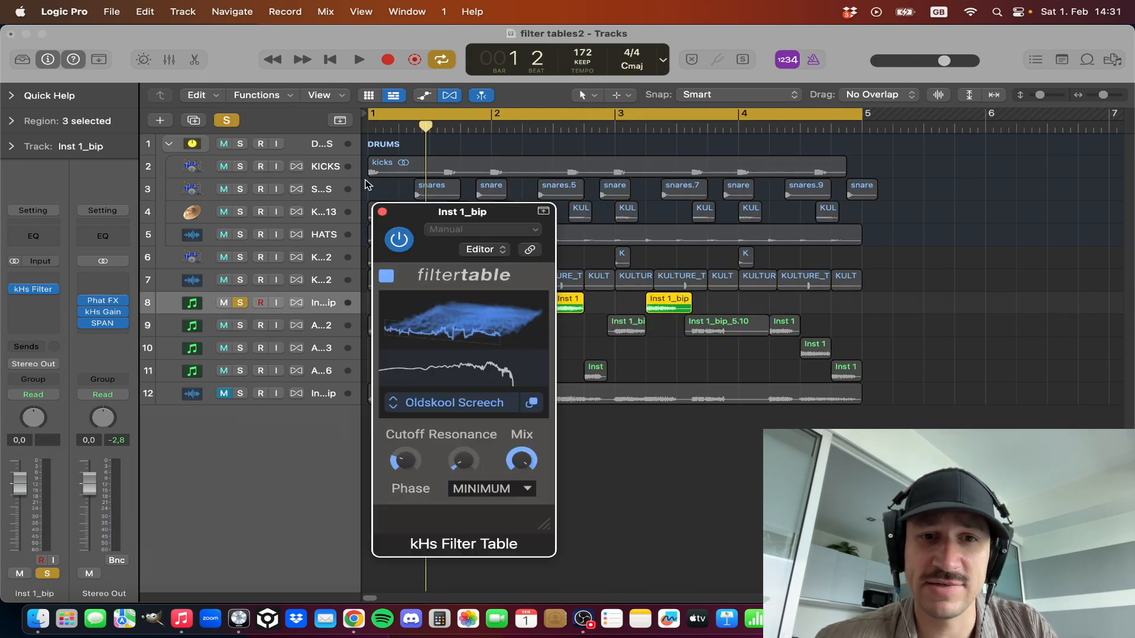
left_click_drag(452, 214, 306, 113)
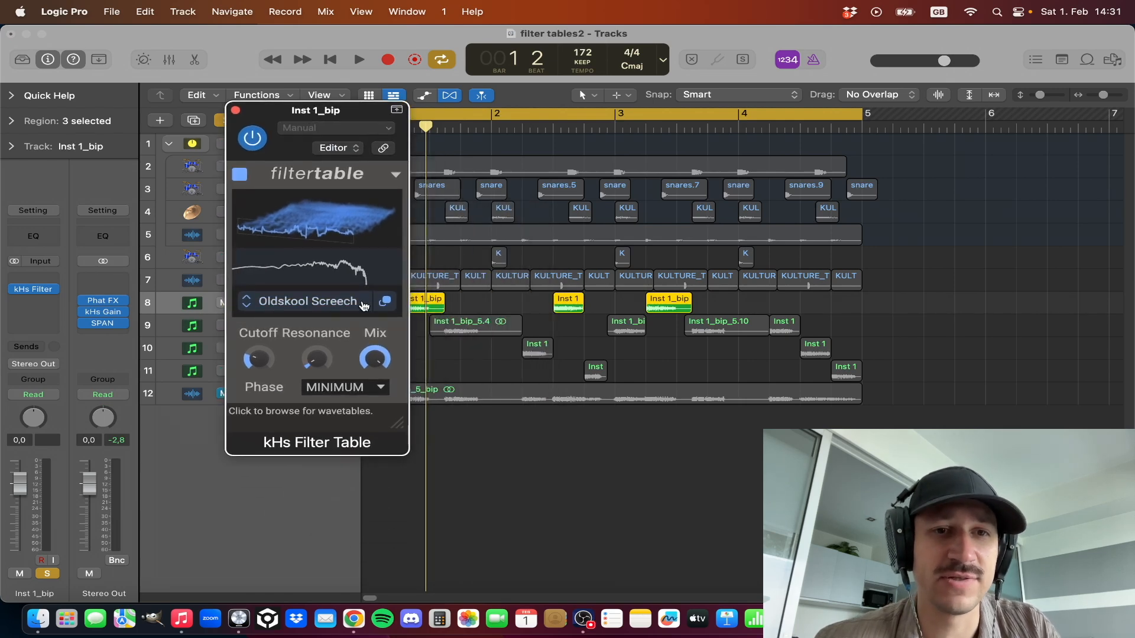
left_click(355, 302)
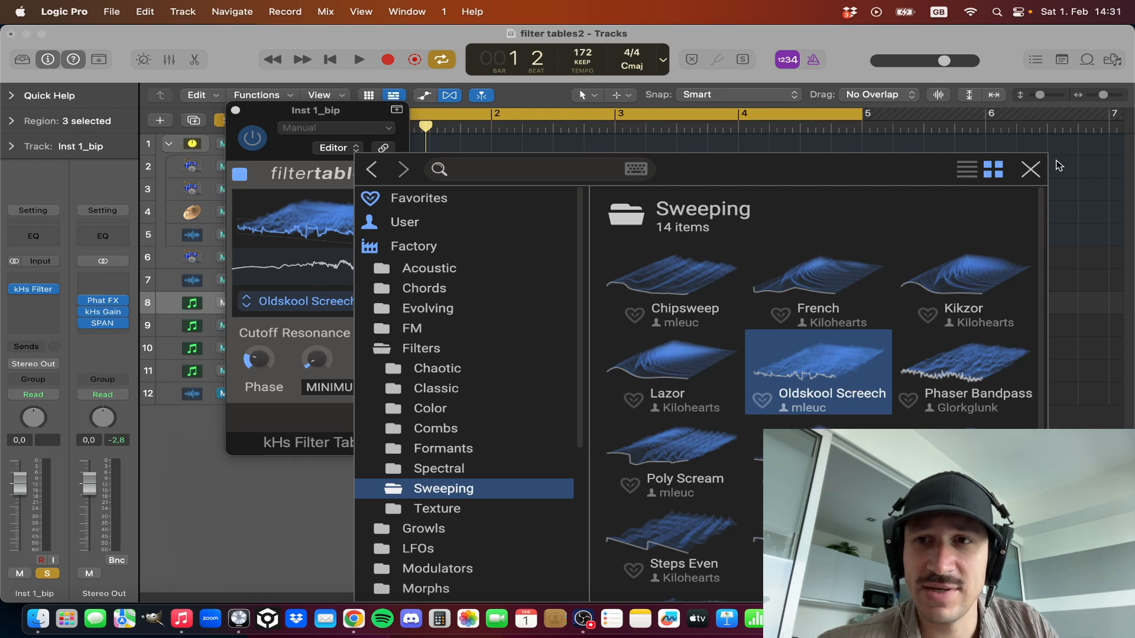
left_click(1040, 170)
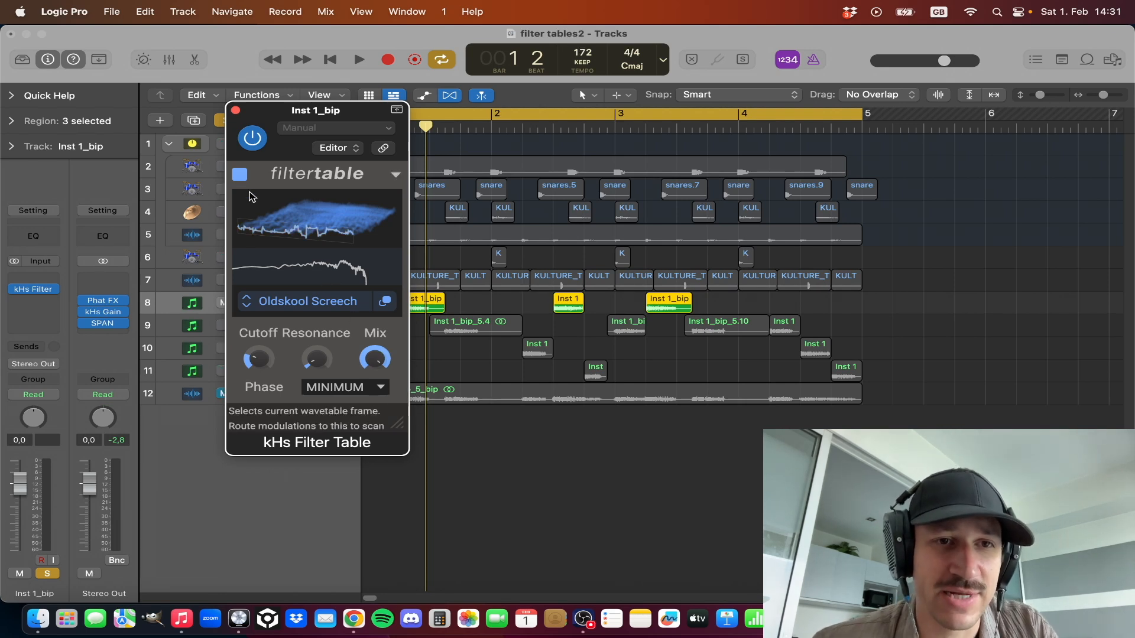
- Play the soloed Inst 1_bip track and close its kHs Filter Table
key("space")
left_click(235, 111)
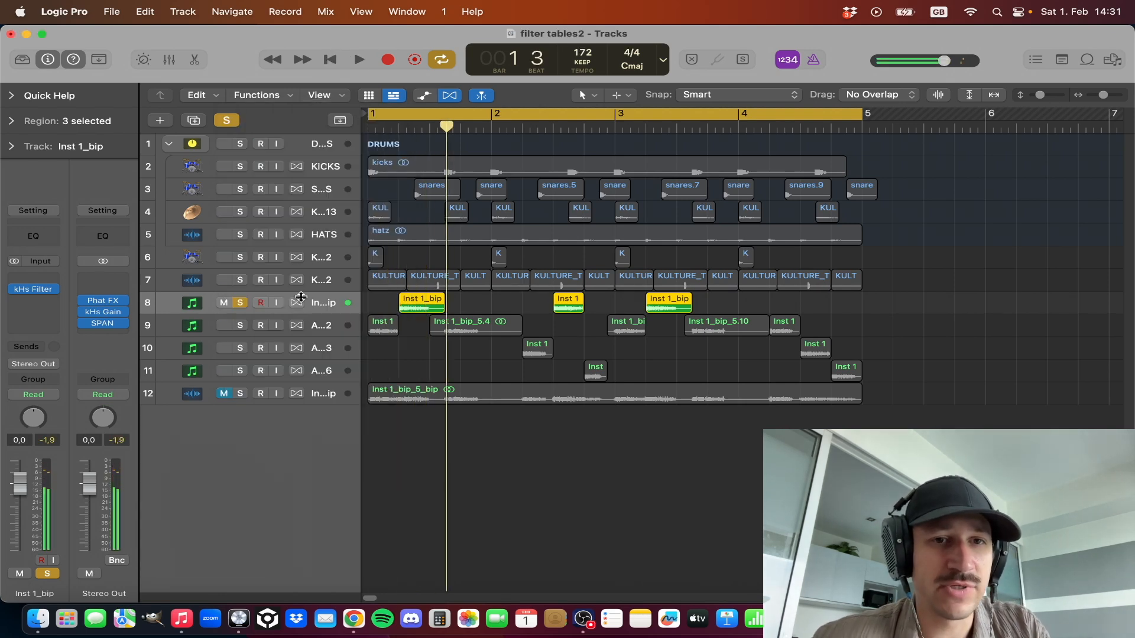
key("space")
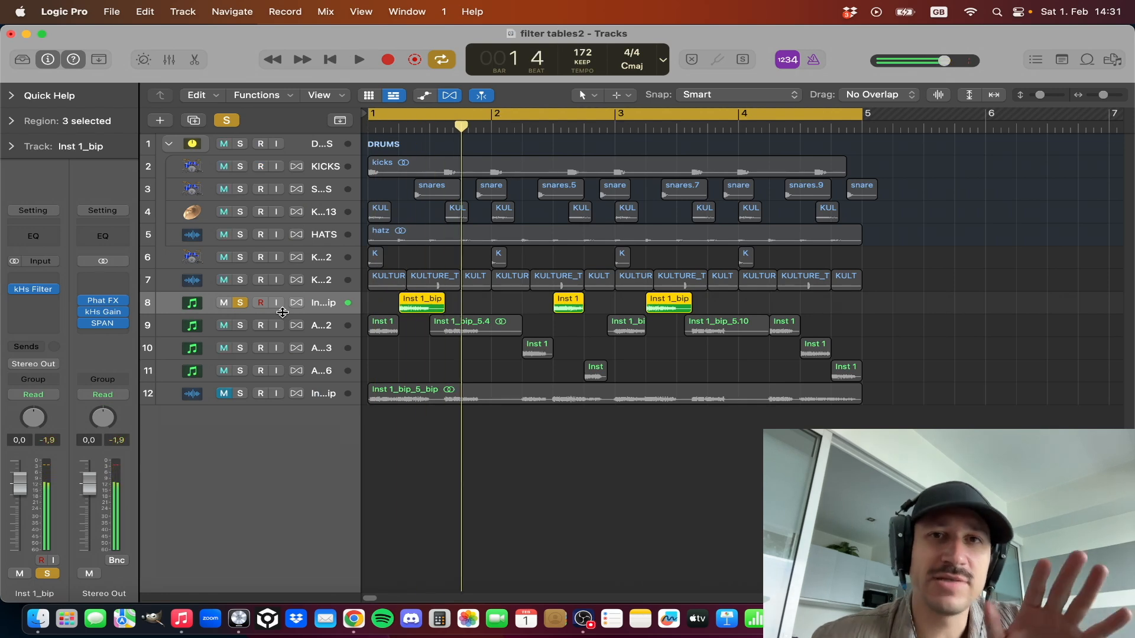
- Solo Audio 2 alongside Inst 1_bip and play both tracks together from the start
left_click(240, 326)
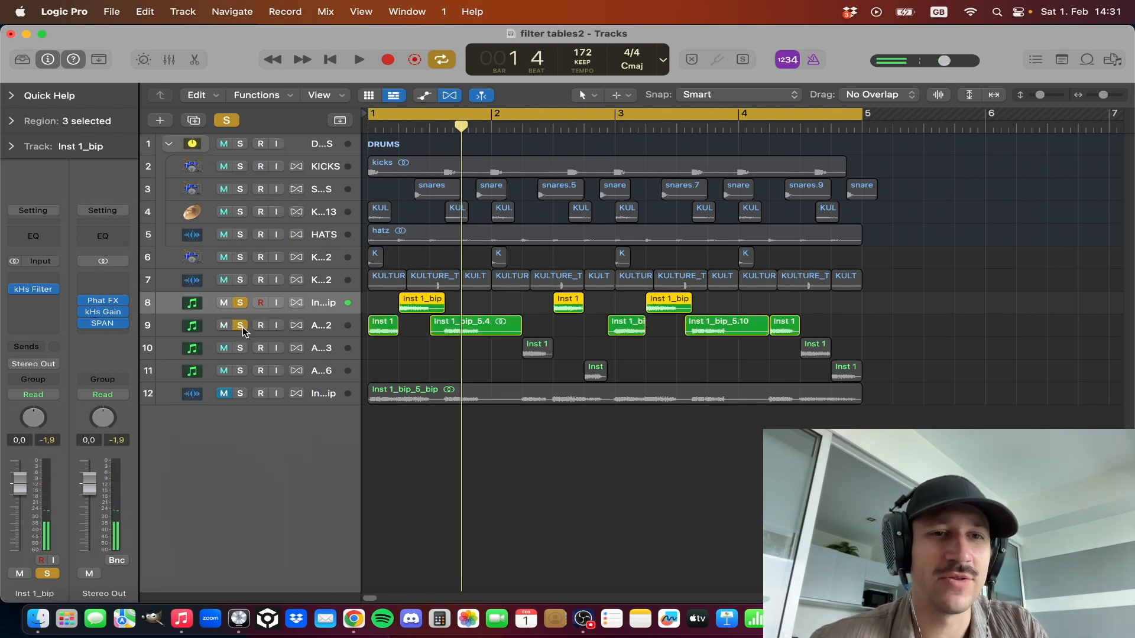
left_click(384, 327)
key("space")
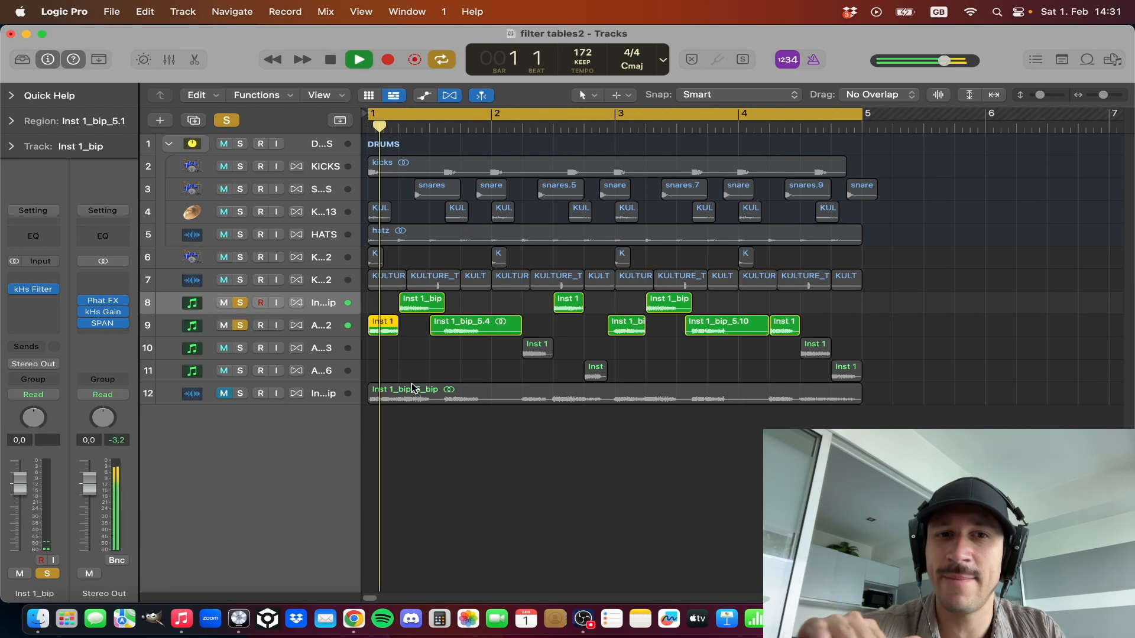
key("space")
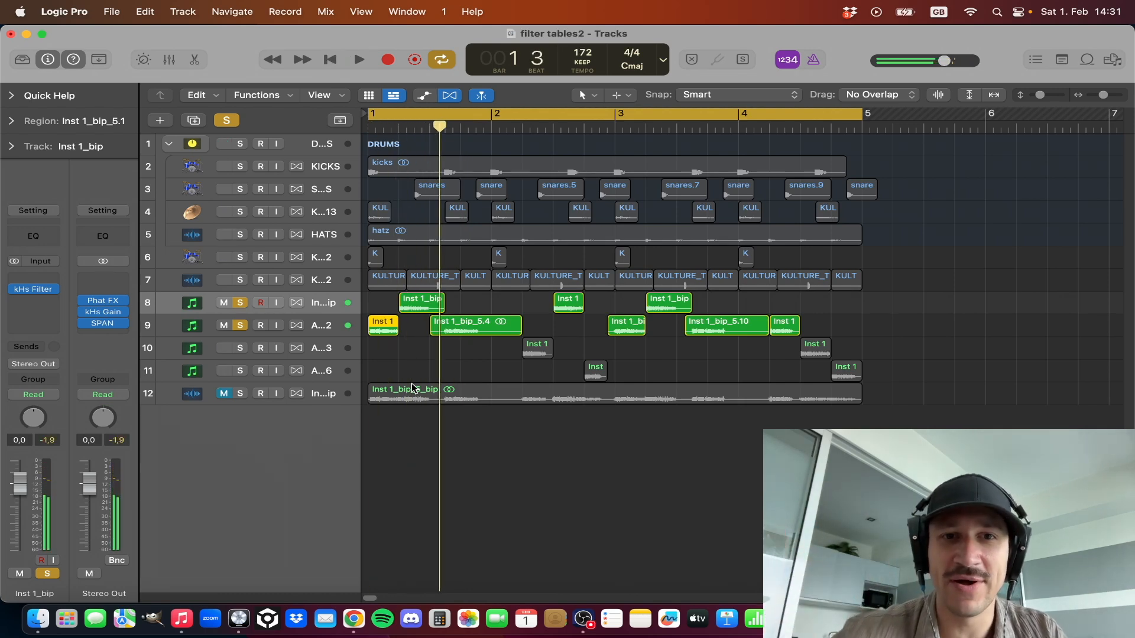
key("space")
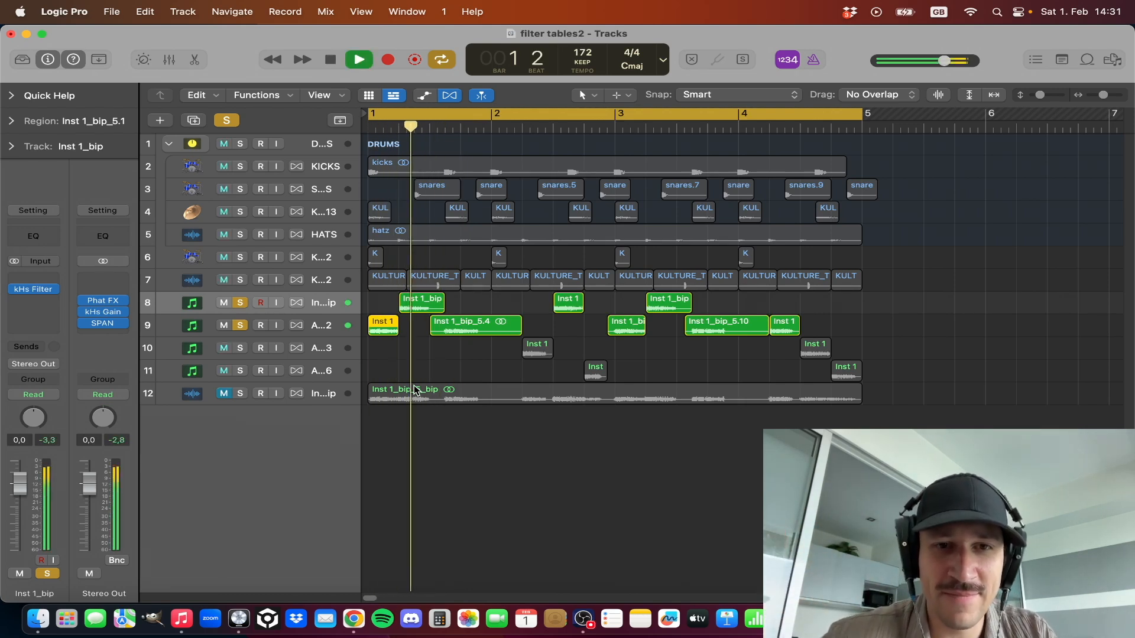
key("space")
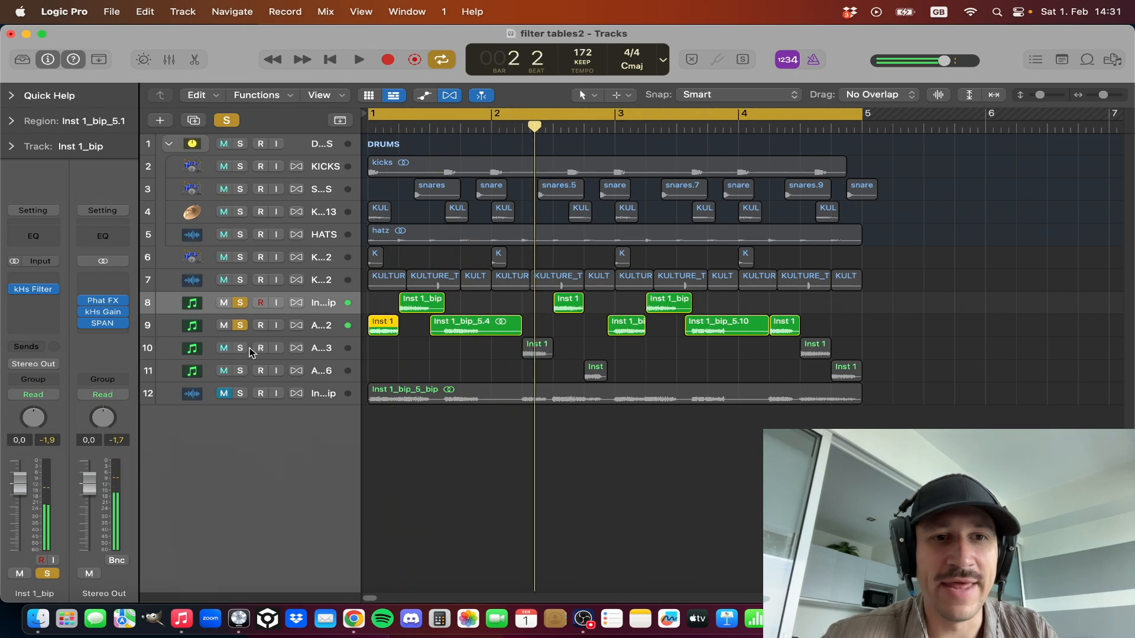
- Solo Audio 3 too and loop bar 2 beat 2 to bar 3 with its kHs Filter Table open
left_click(240, 348)
left_click(343, 348)
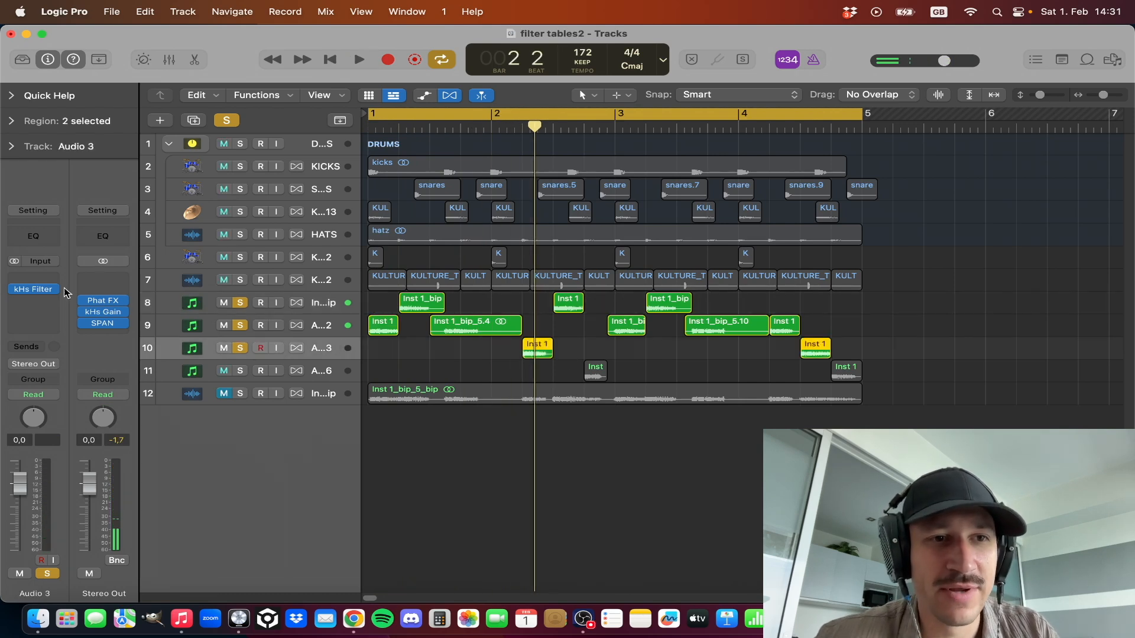
left_click(41, 289)
left_click_drag(524, 113, 615, 114)
key("space")
- Try Audio 3's Filter Table at full Mix, set Mix to 33 % and close the plug-in
left_click_drag(516, 468, 515, 409)
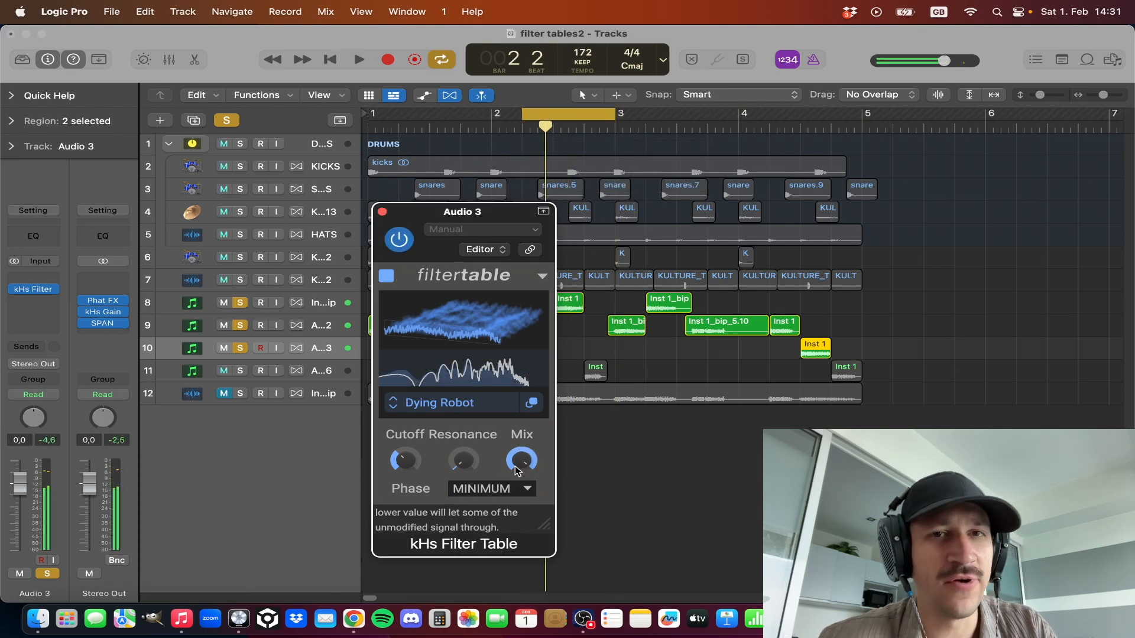
left_click_drag(515, 465, 515, 524)
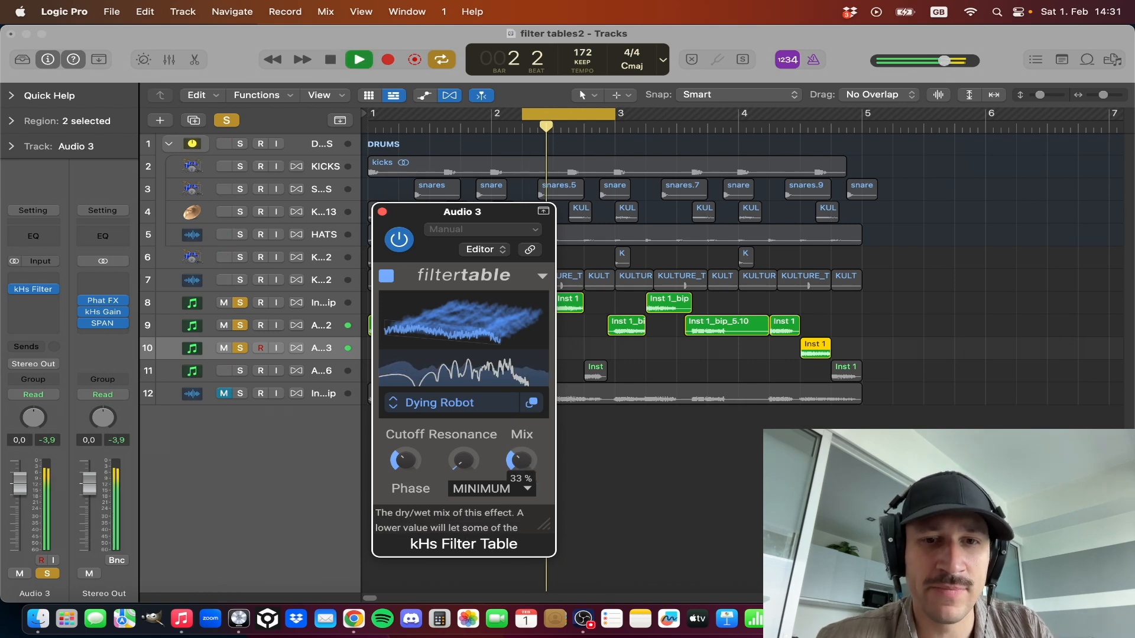
left_click(383, 212)
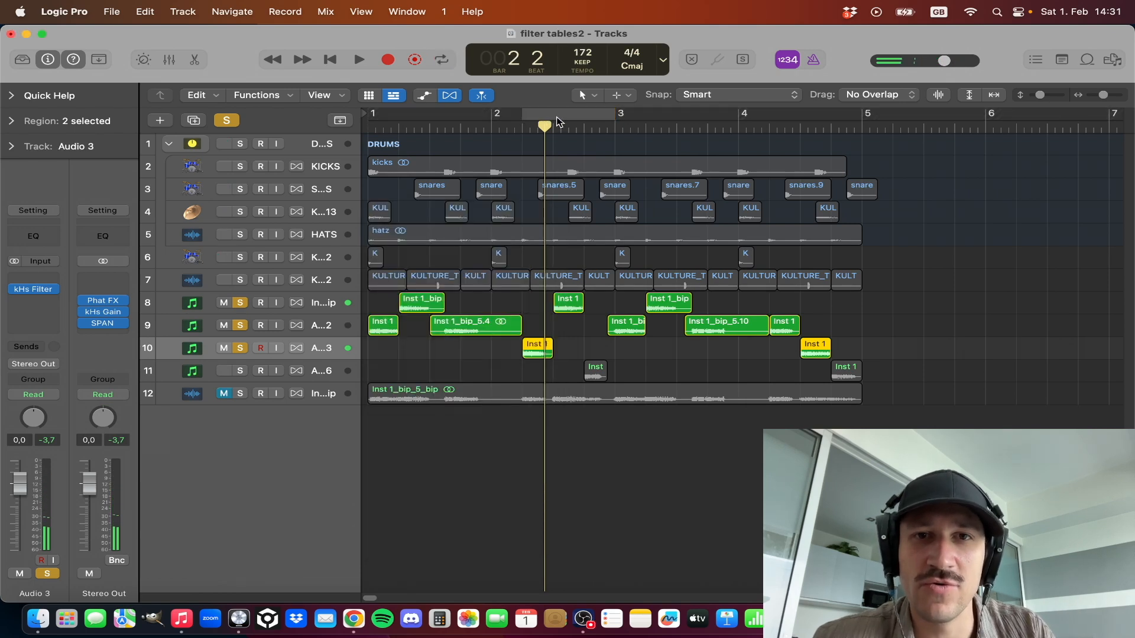
- Solo only Audio 6, select it and set the cycle area from bar 2 beat 4 to bar 4 beat 2
left_click_drag(544, 116, 725, 173)
mouse_move(274, 378)
left_click(240, 370, "alt")
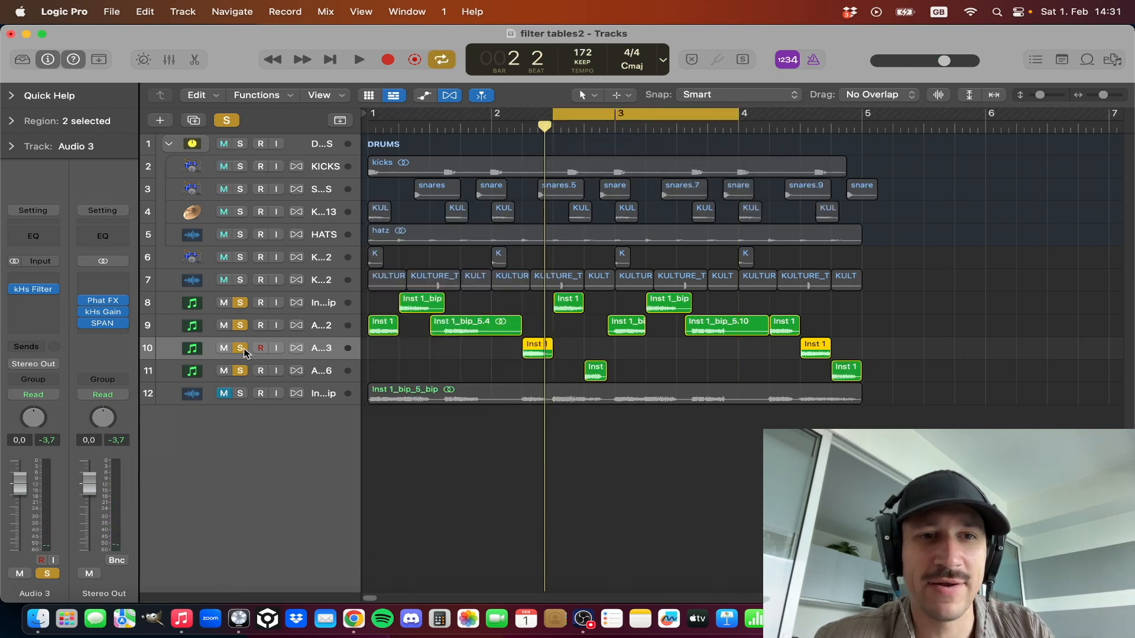
left_click_drag(579, 117, 606, 117)
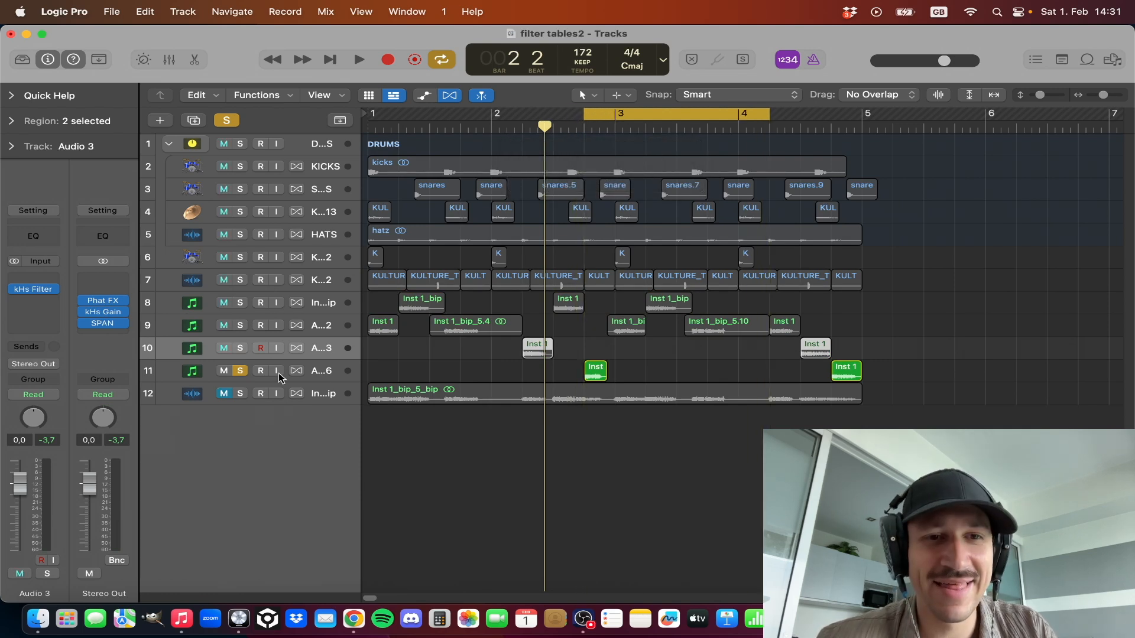
left_click(336, 377)
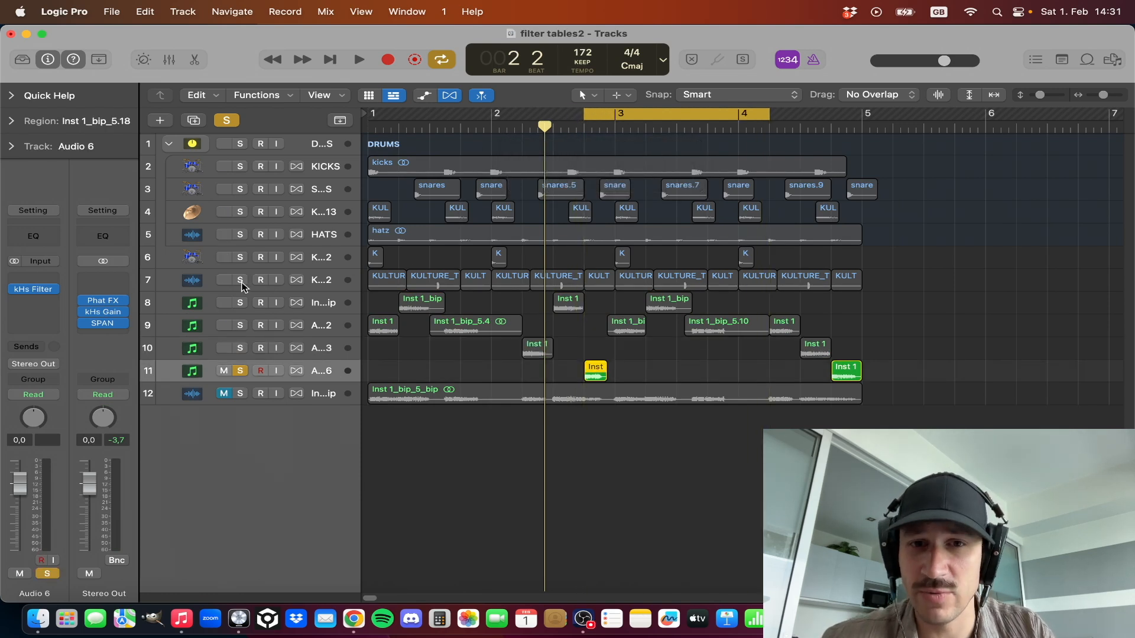
- Open Audio 6's kHs Filter Table, bypass it and play the track with the cycle starting just before its first region
key("space")
left_click(32, 291)
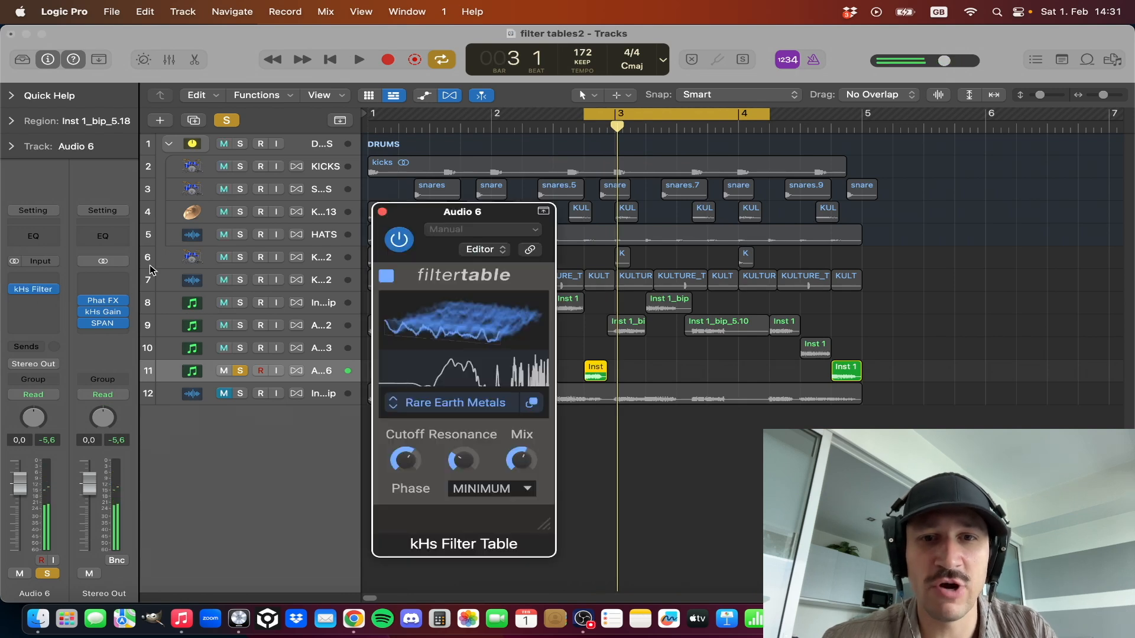
left_click_drag(489, 219, 375, 77)
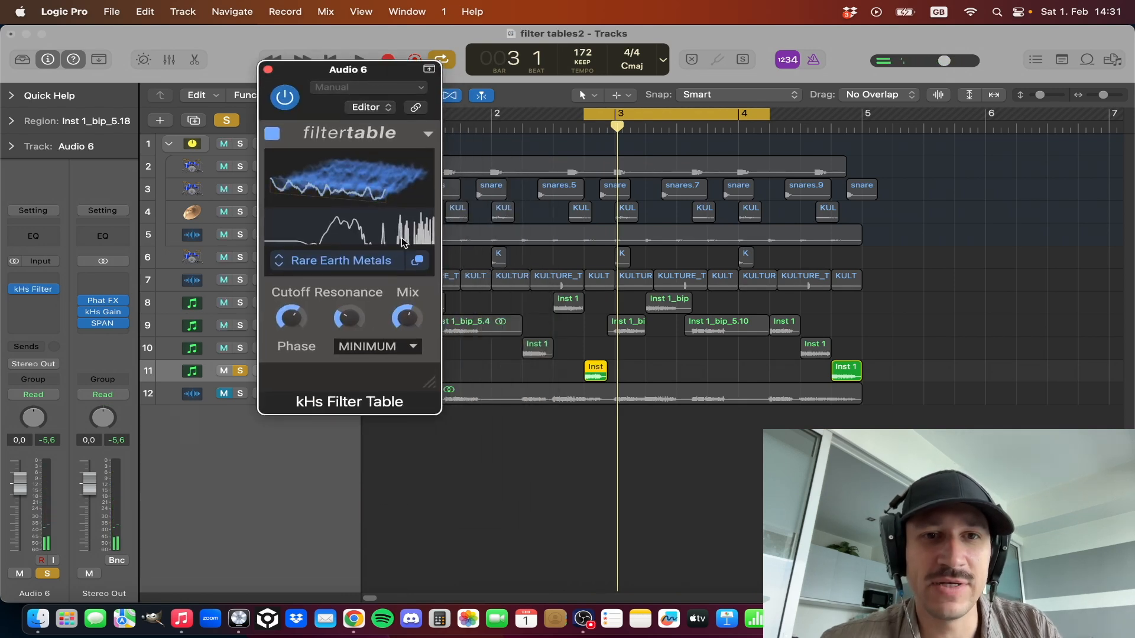
mouse_move(588, 113)
left_mouse_down()
mouse_move(569, 114)
mouse_move(579, 114)
left_mouse_up()
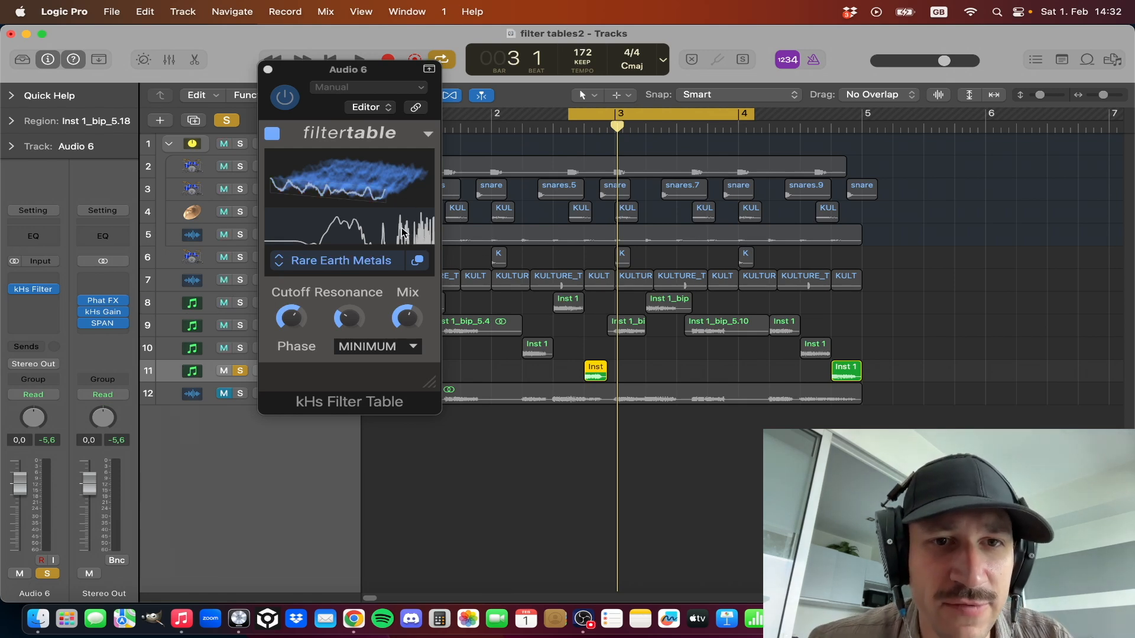
key("space")
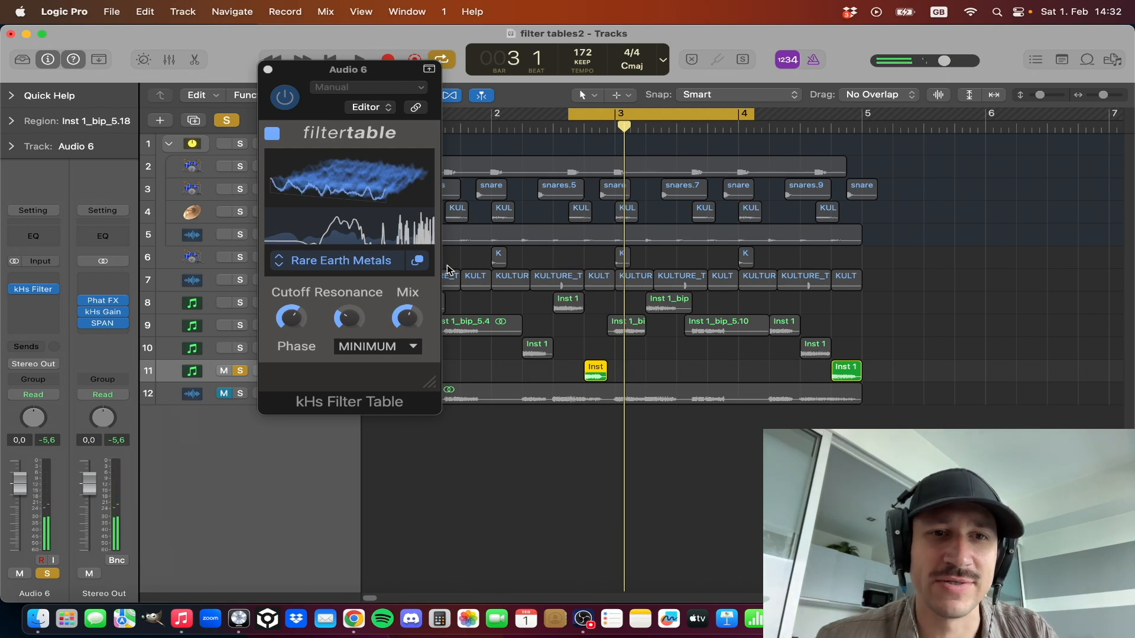
- Set the Mix of Audio 6's enabled Filter Table to 60 % during playback and close the plug-in
left_click(407, 318)
left_click_drag(407, 318, 407, 338)
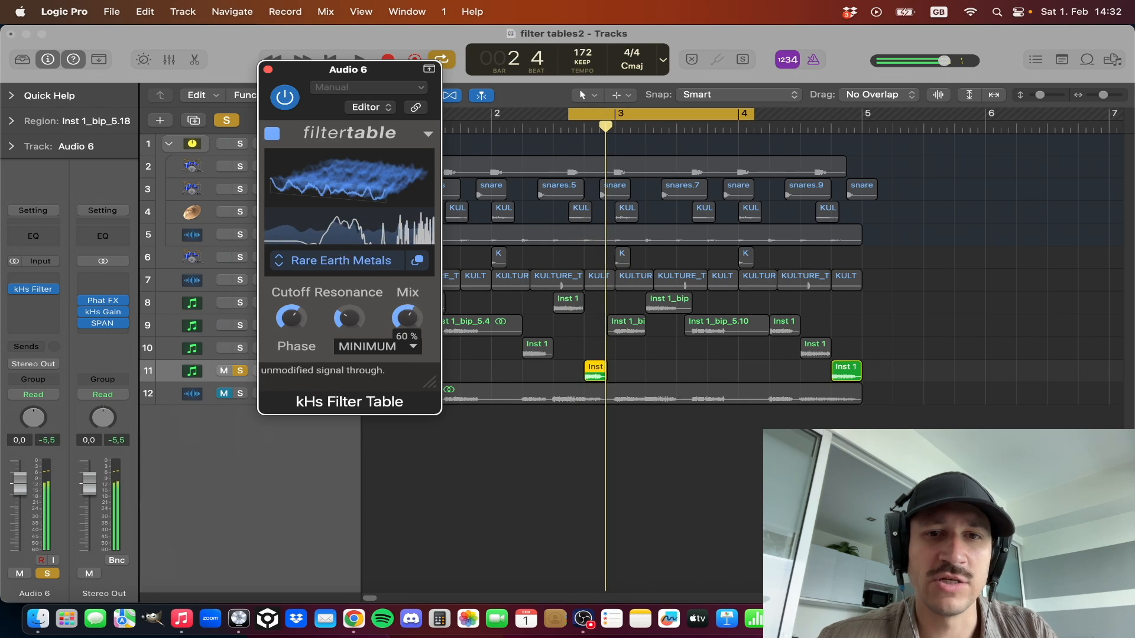
left_click(268, 70)
key("space")
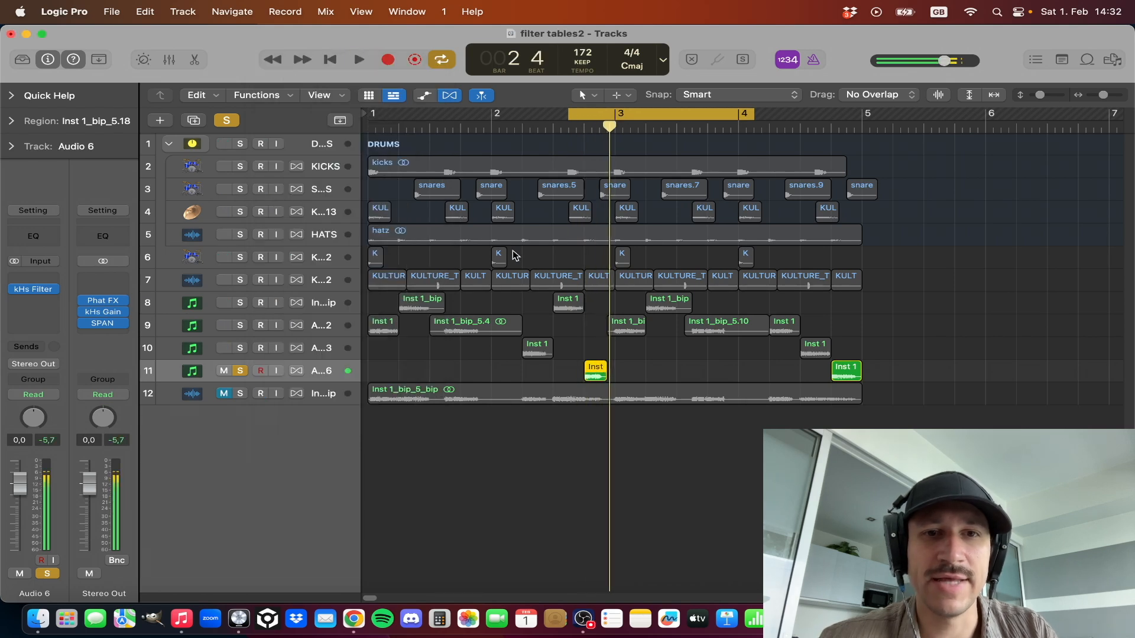
- Extend the cycle area over the whole four-bar loop and play tracks 8 to 11 in solo together
left_click_drag(373, 121, 845, 143)
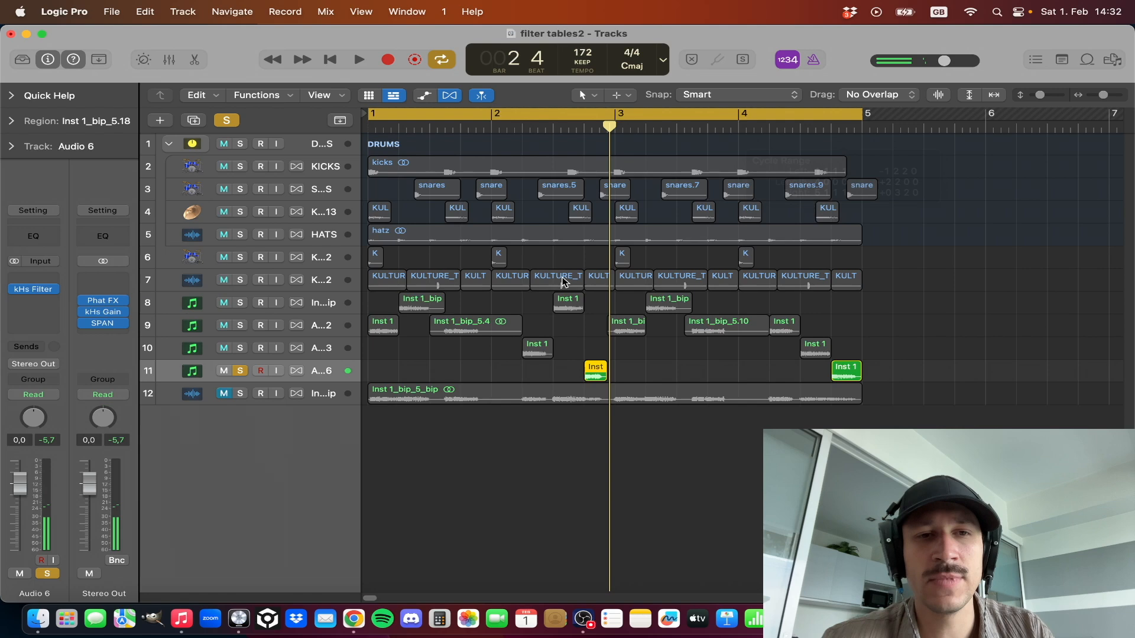
left_click_drag(240, 347, 240, 303)
key("space")
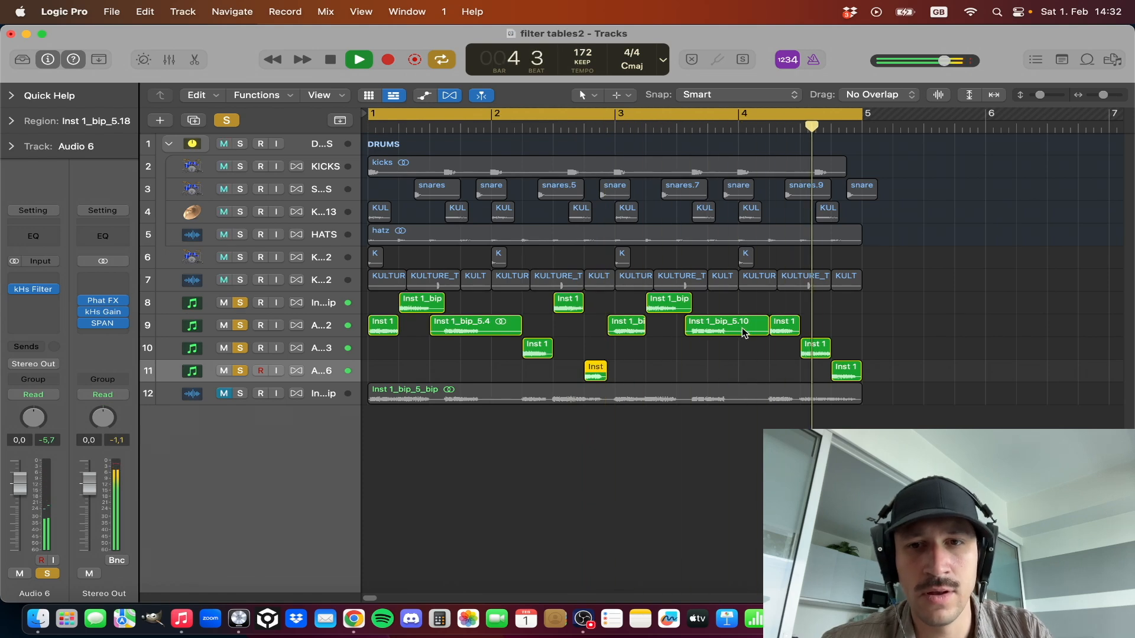
key("space")
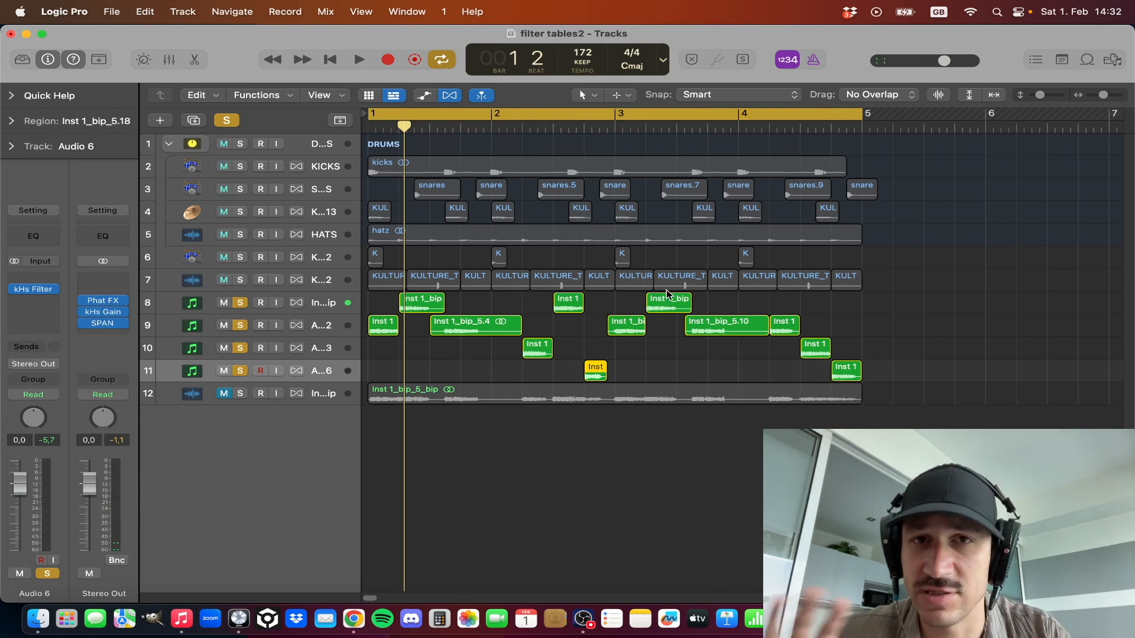
key("space")
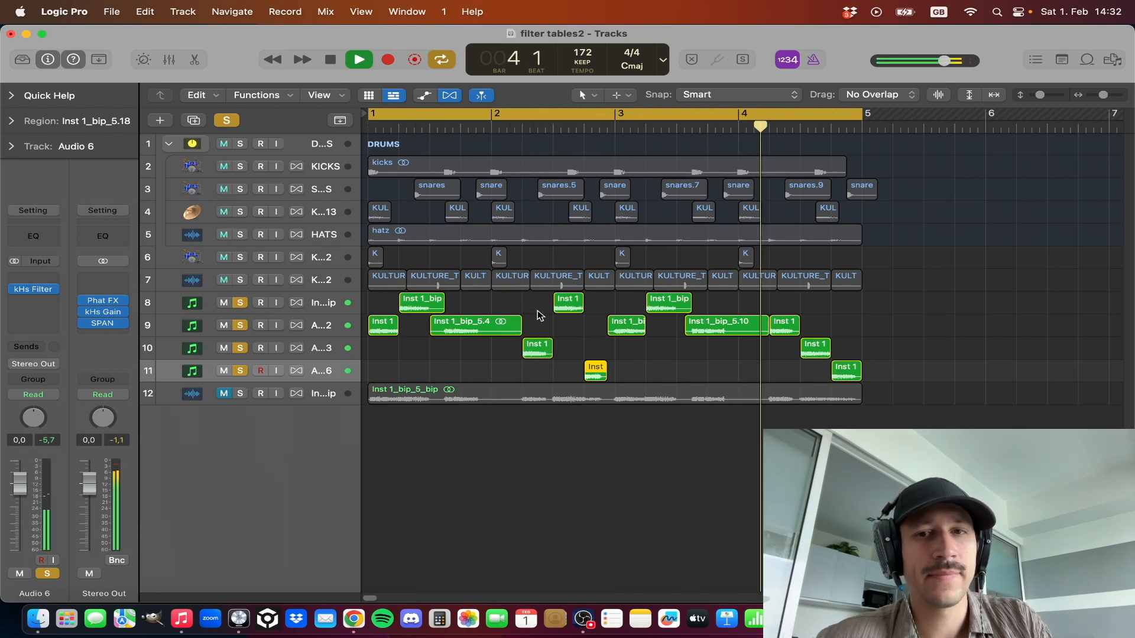
key("space")
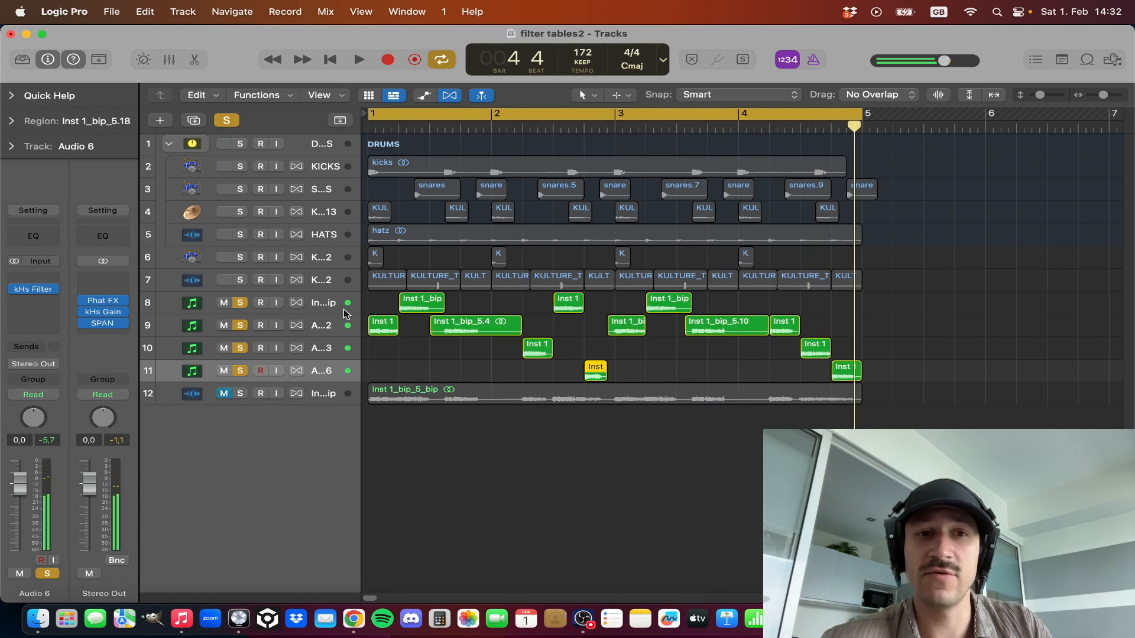
- Turn off solo on tracks 8 to 11, mute them and unmute the Inst 1_bip_5_bip track
left_click_drag(242, 308, 235, 383)
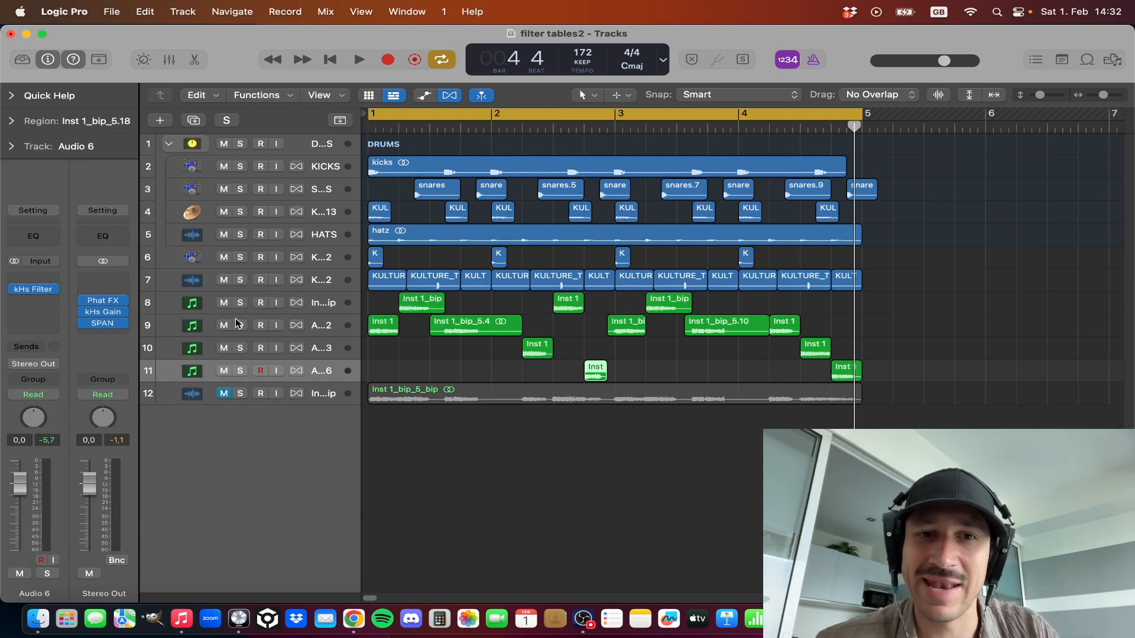
mouse_move(36, 296)
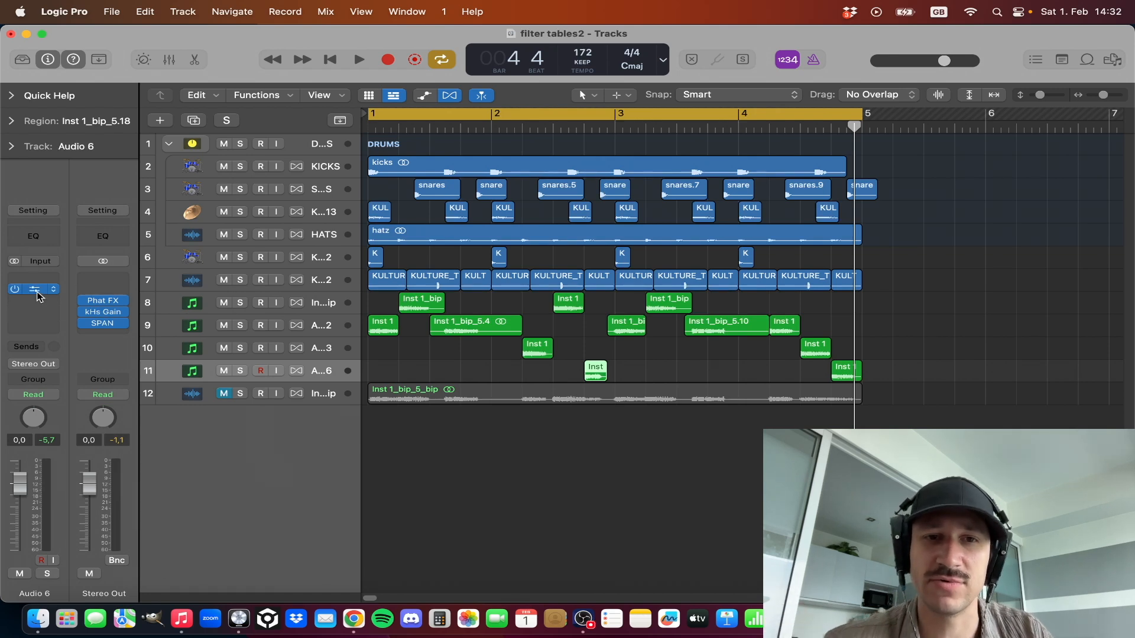
left_click_drag(229, 307, 223, 364)
left_click(223, 393)
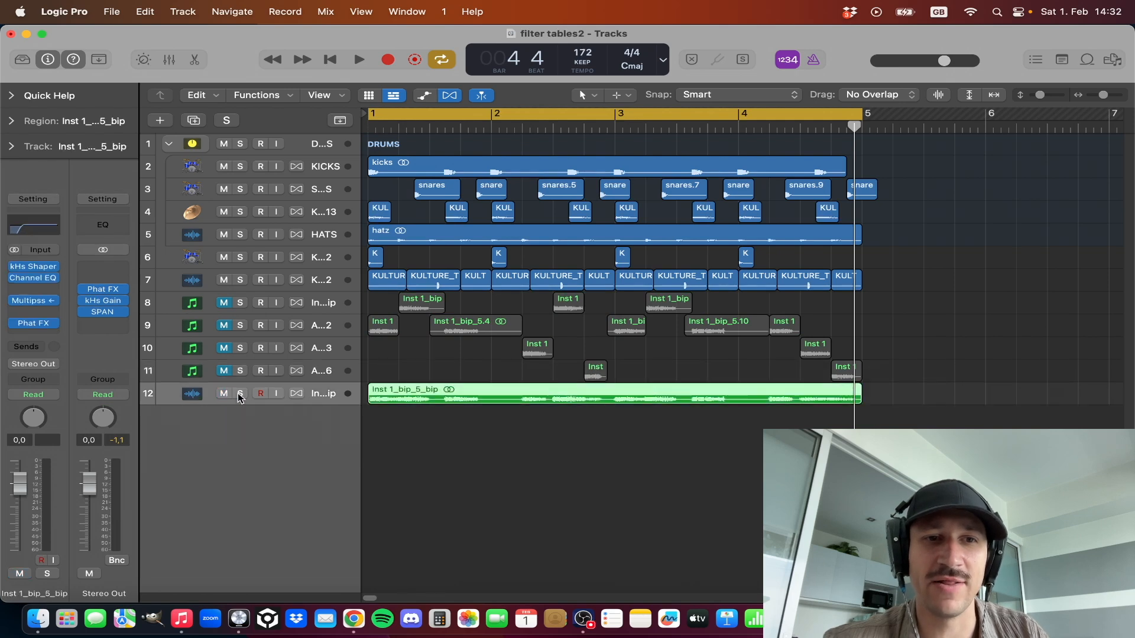
- Solo Inst 1_bip_5_bip and play it with kHs Shaper, Channel EQ and Multipass bypassed
left_click(240, 393)
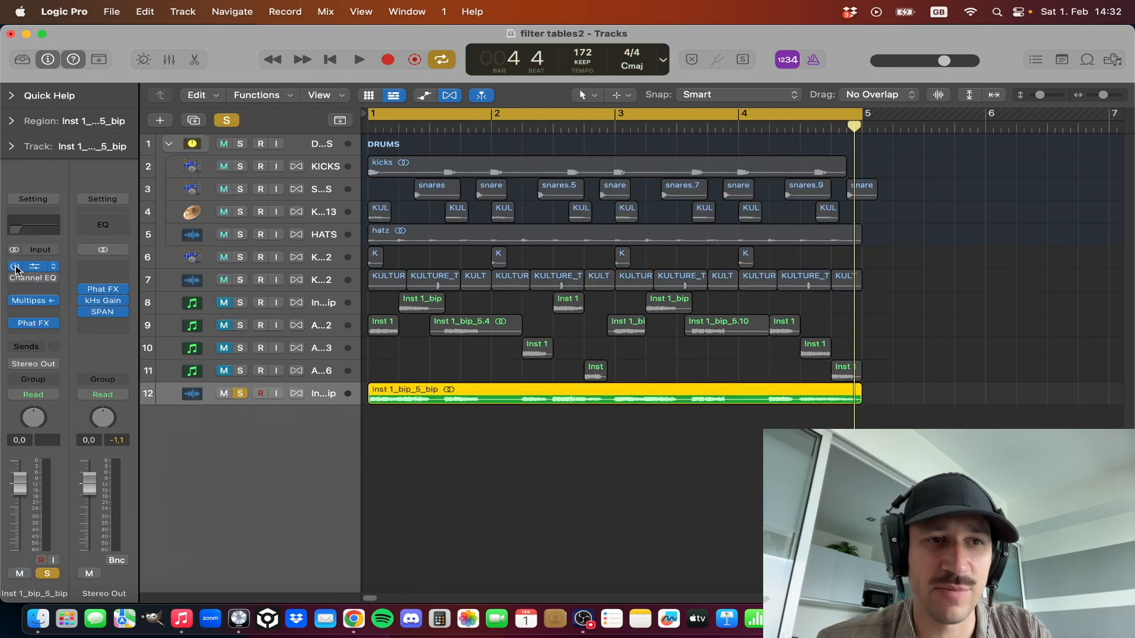
key("space")
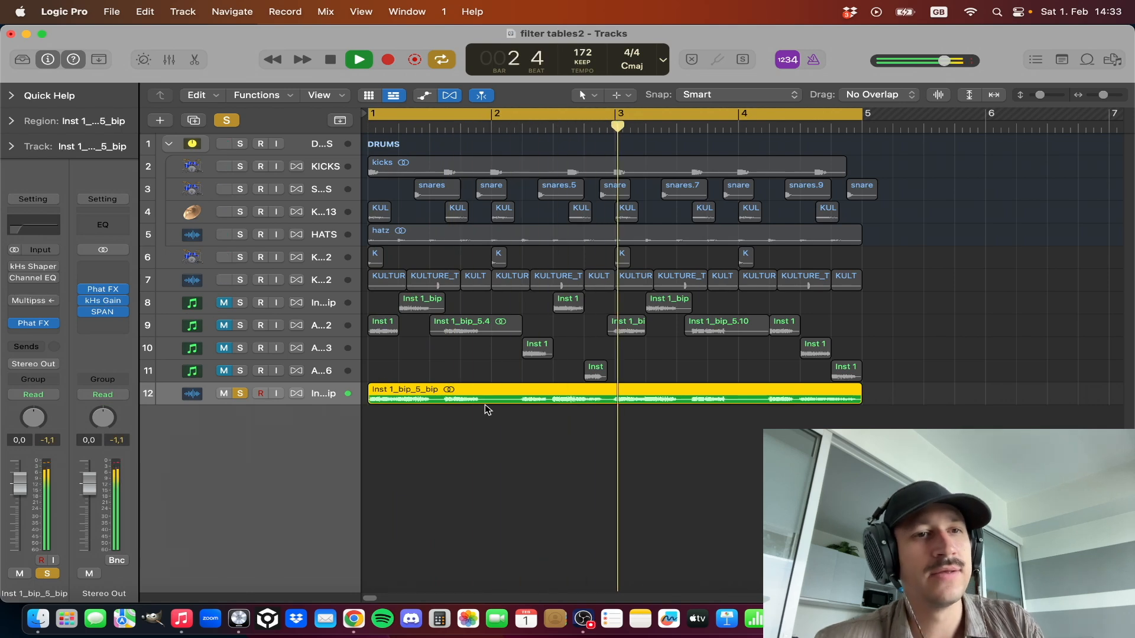
key("space")
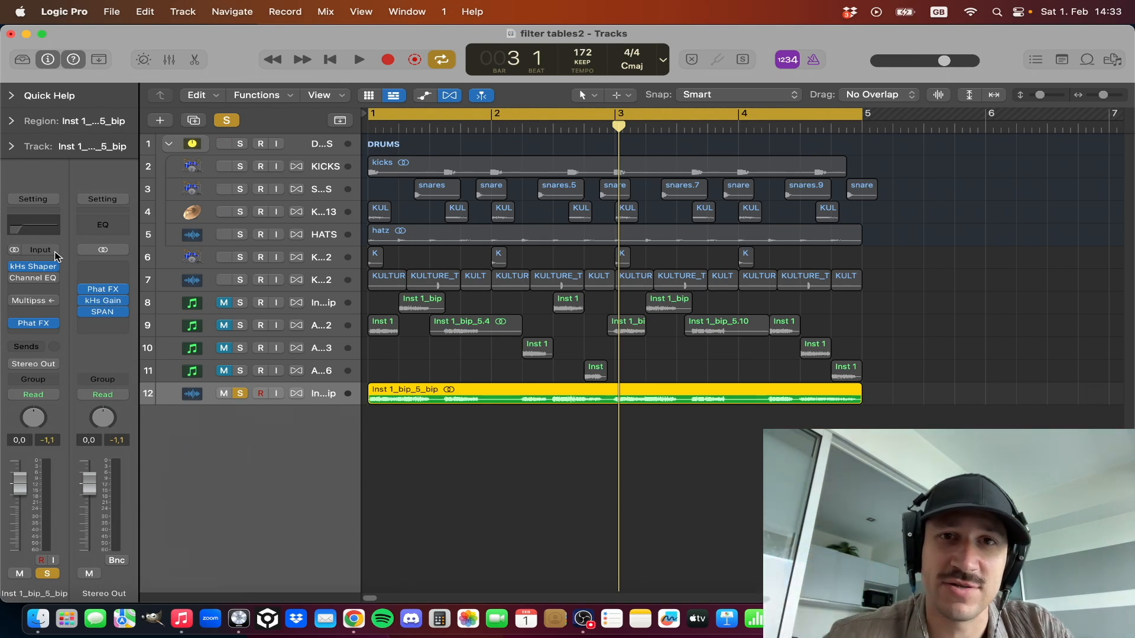
- Open the kHs Shaper Table on Inst 1_bip_5_bip and play the track with the plug-in bypassed
left_click(36, 267)
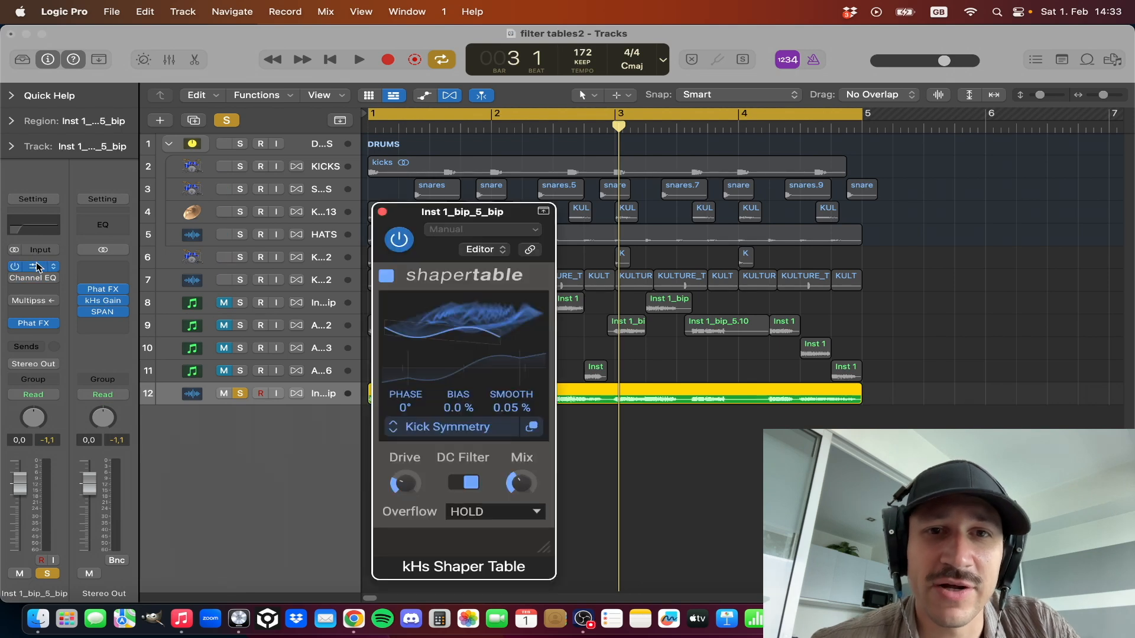
left_click_drag(467, 212, 380, 121)
key("space")
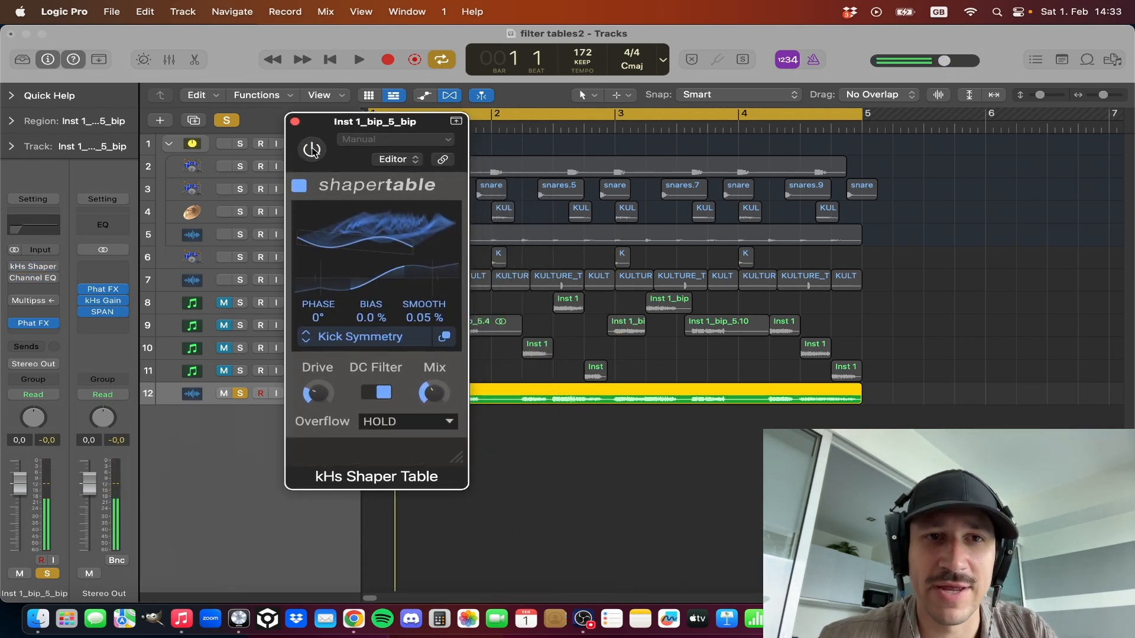
- Enable the Shaper Table again, raise its Mix to maximum and play the track with the effect
left_click(312, 150)
left_click_drag(337, 131, 293, 121)
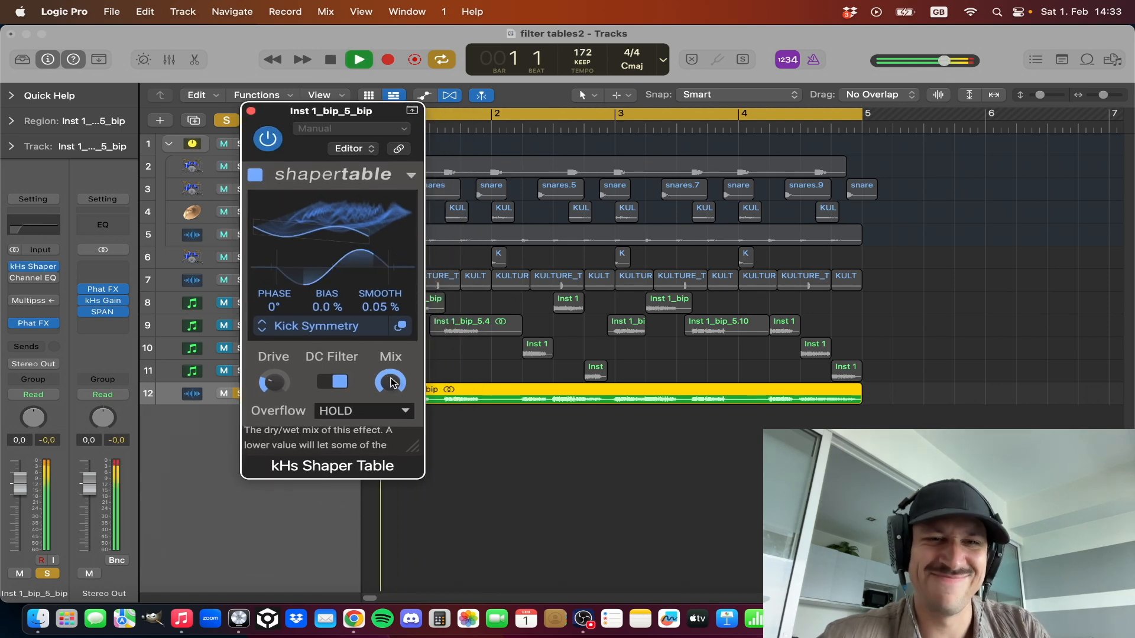
key("space")
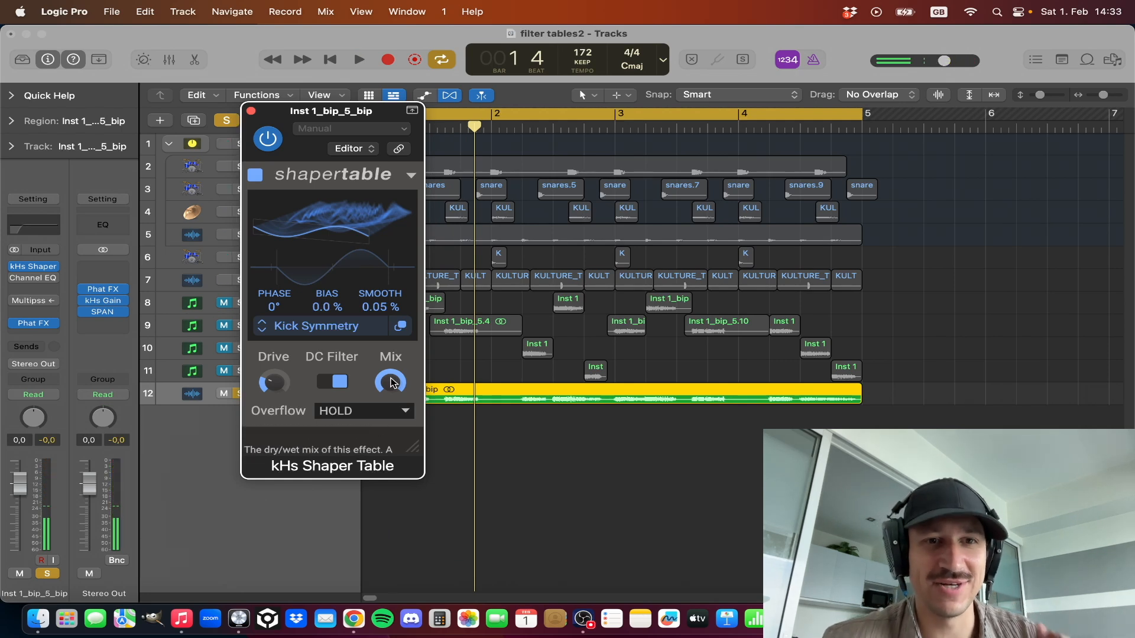
- Reduce the Shaper Table's Mix to well under halfway and play the soloed Inst 1_bip_5_bip track to compare the sound
key("space")
left_click_drag(392, 379, 393, 382)
key("space")
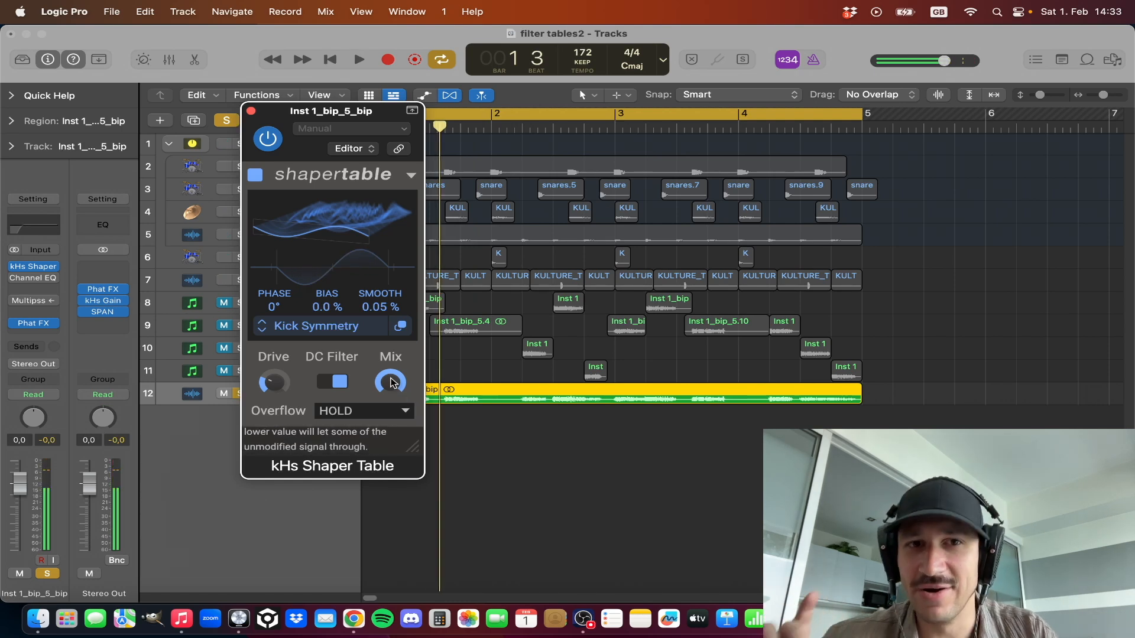
left_click_drag(391, 382, 391, 413)
key("space")
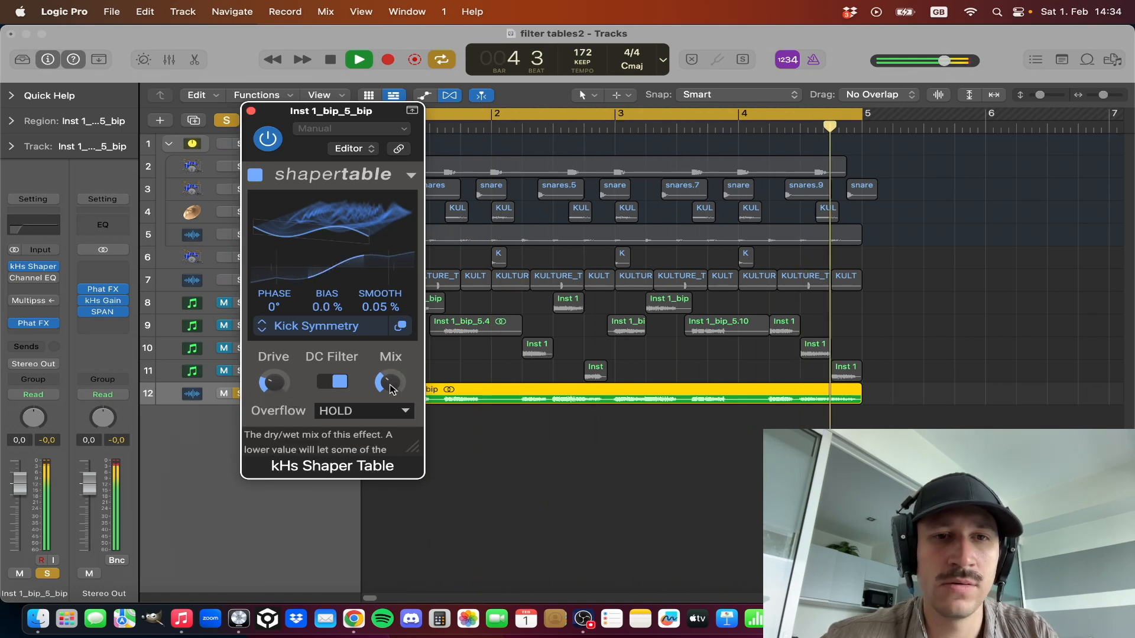
key("space")
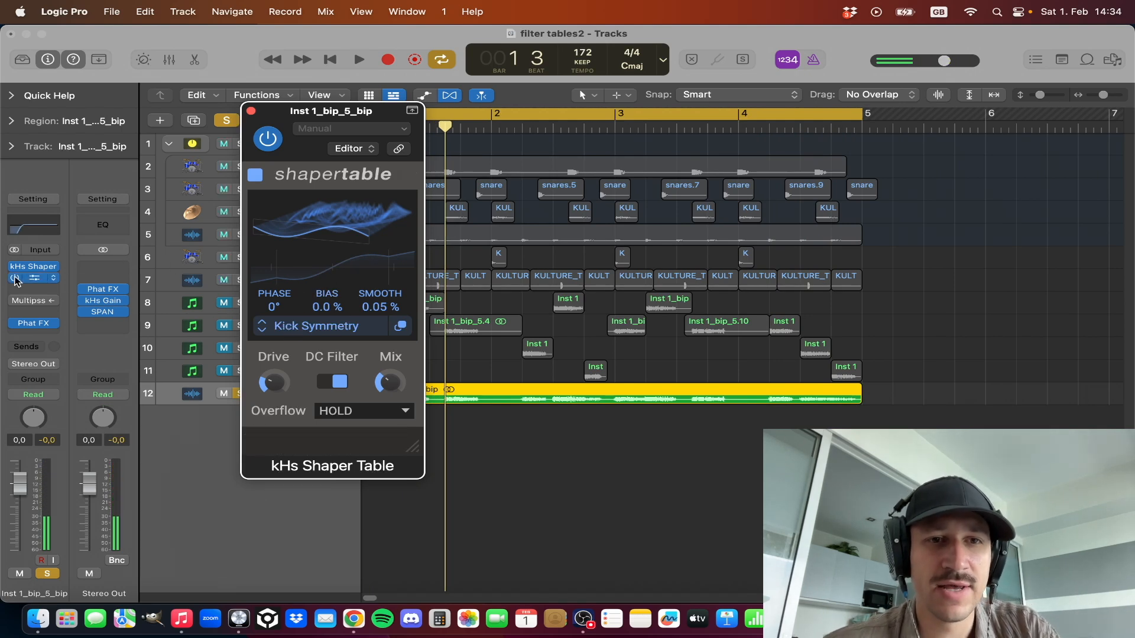
- Enable the Channel EQ on Inst 1_bip_5_bip, set its side-only low cut to 110 Hz, play the track and close both plug-in windows
left_click(39, 279)
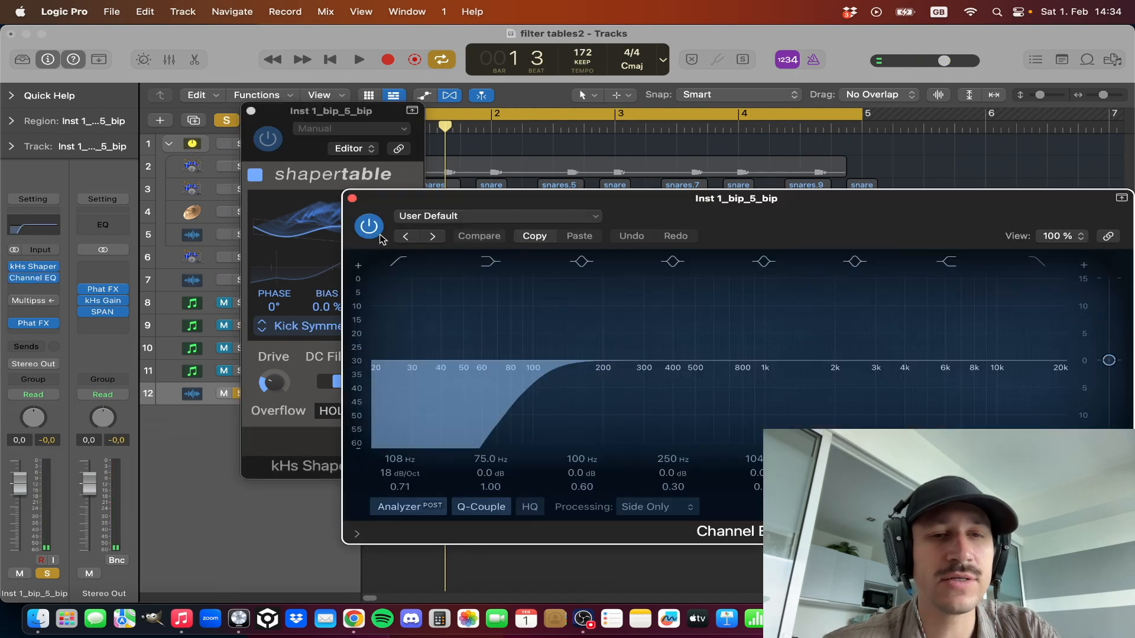
left_click_drag(576, 209, 355, 190)
mouse_move(361, 354)
left_mouse_down()
mouse_move(339, 395)
mouse_move(360, 391)
left_mouse_up()
key("space")
key("space")
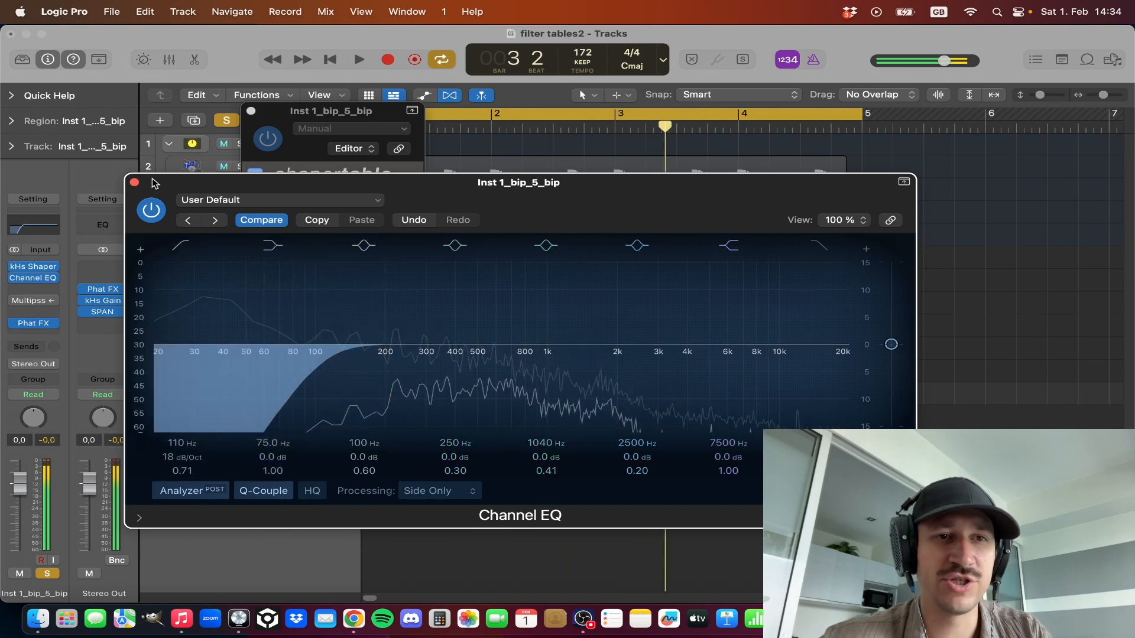
left_click(135, 182)
left_click(251, 111)
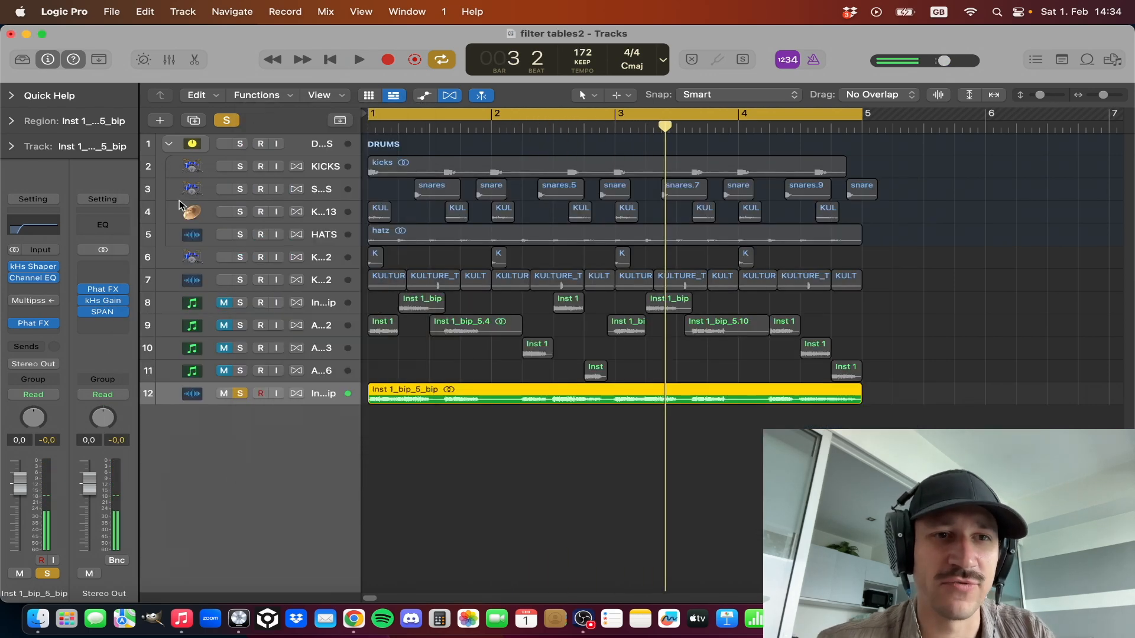
- Enable and open Multipass on Inst 1_bip_5_bip, turn off the track's solo and play it with the drums
left_click(35, 301)
left_click_drag(558, 219, 223, 24)
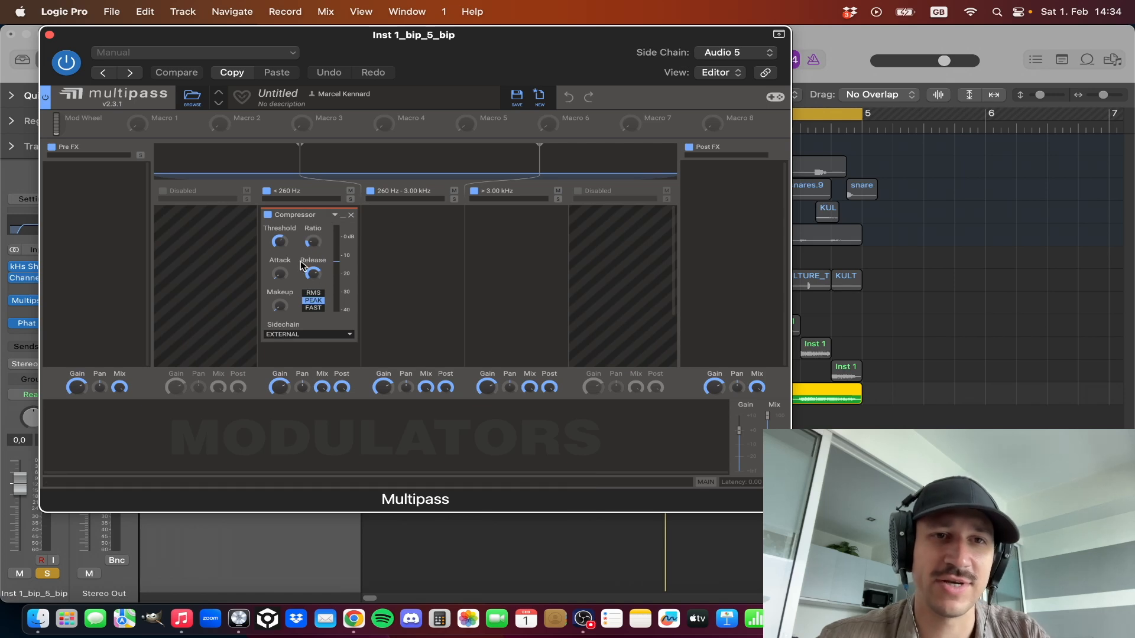
key("space")
key("space")
left_click(49, 573)
key("space")
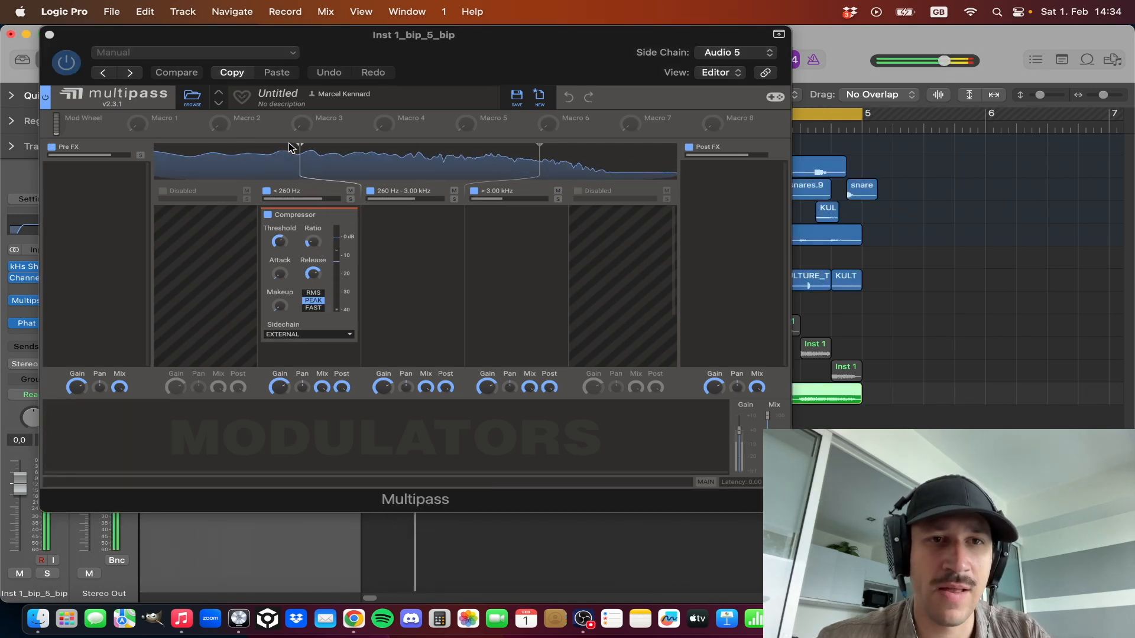
- Set Multipass's low-band crossover to 263 Hz and its compressor threshold to -13.27 dB during playback, and close the plug-in
left_click_drag(300, 170, 299, 170)
key("space")
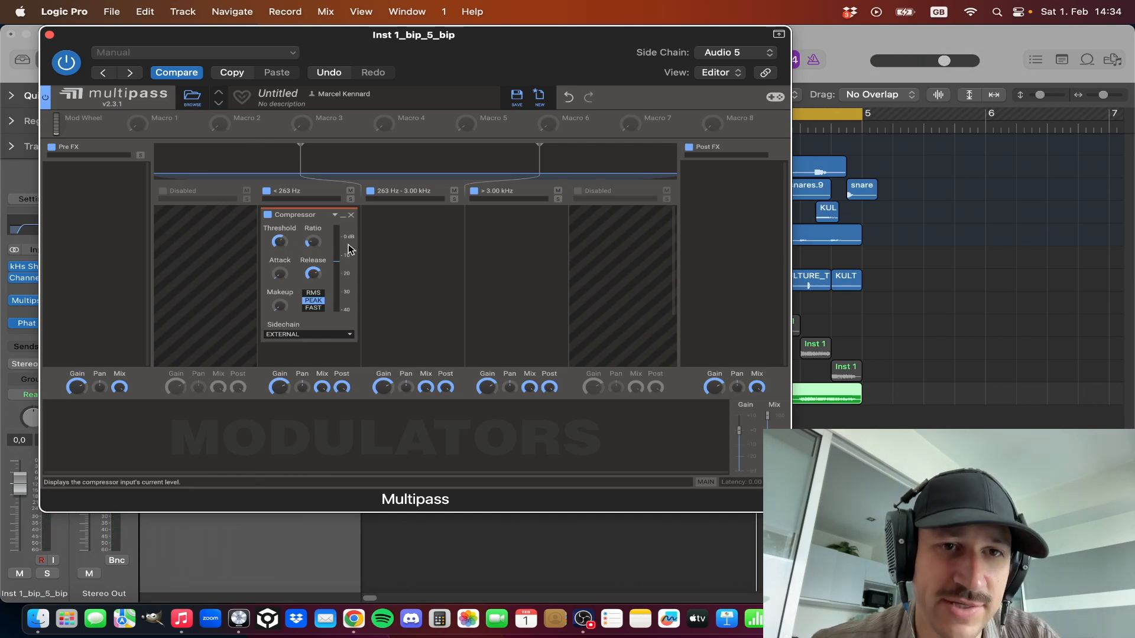
key("space")
left_click_drag(279, 243, 279, 239)
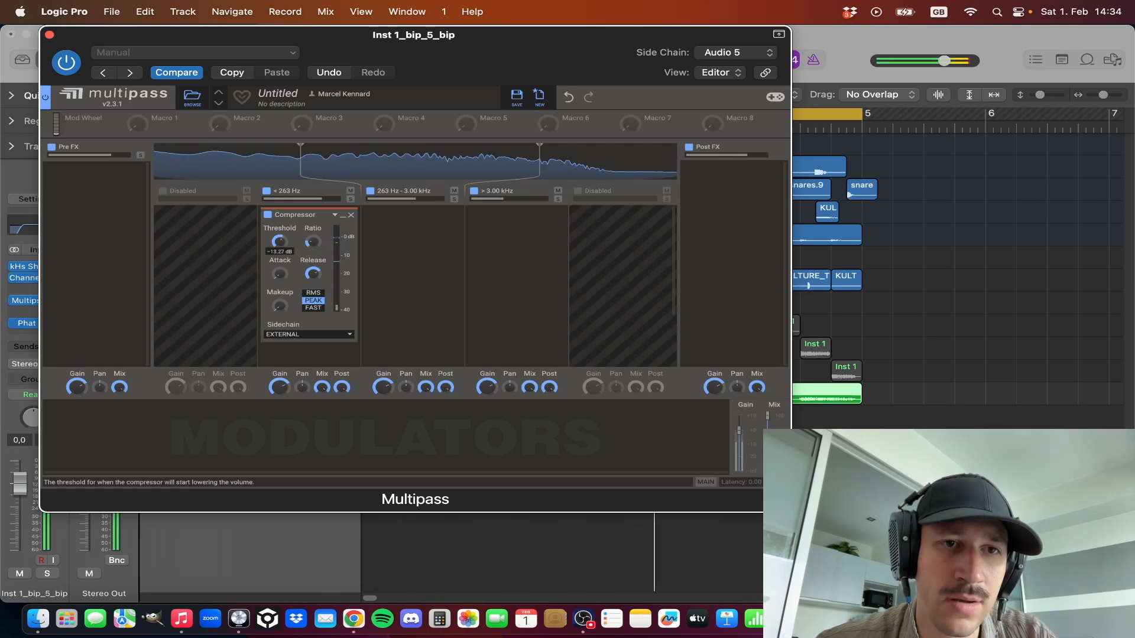
left_click(49, 34)
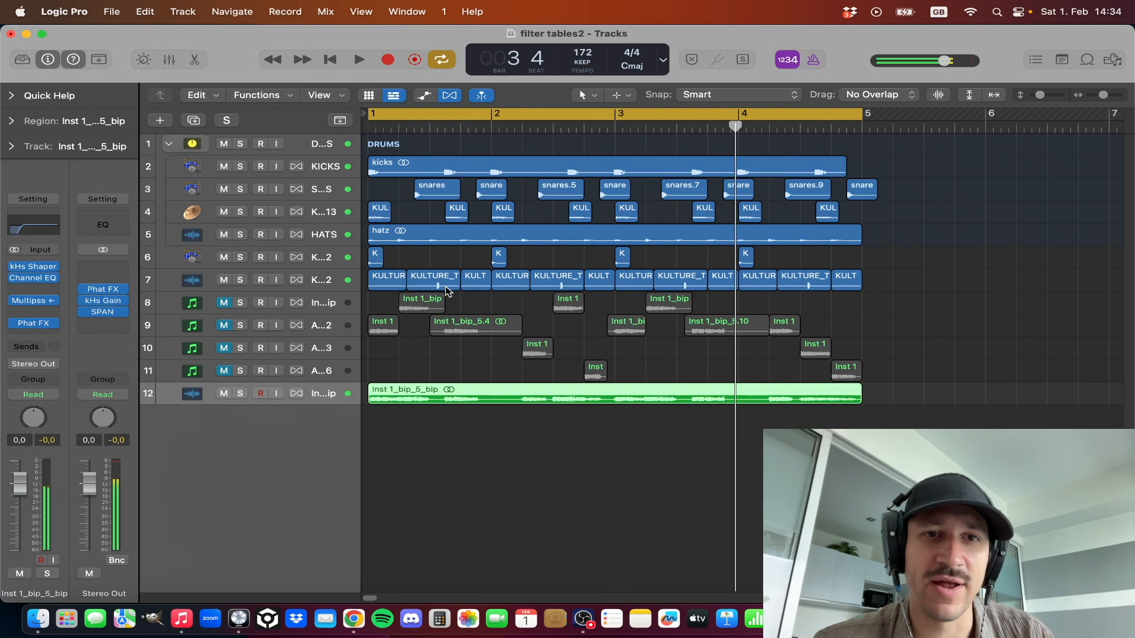
- Deselect the Inst 1_bip_5_bip region and play the full loop with the processed bass and drums
left_click(443, 354)
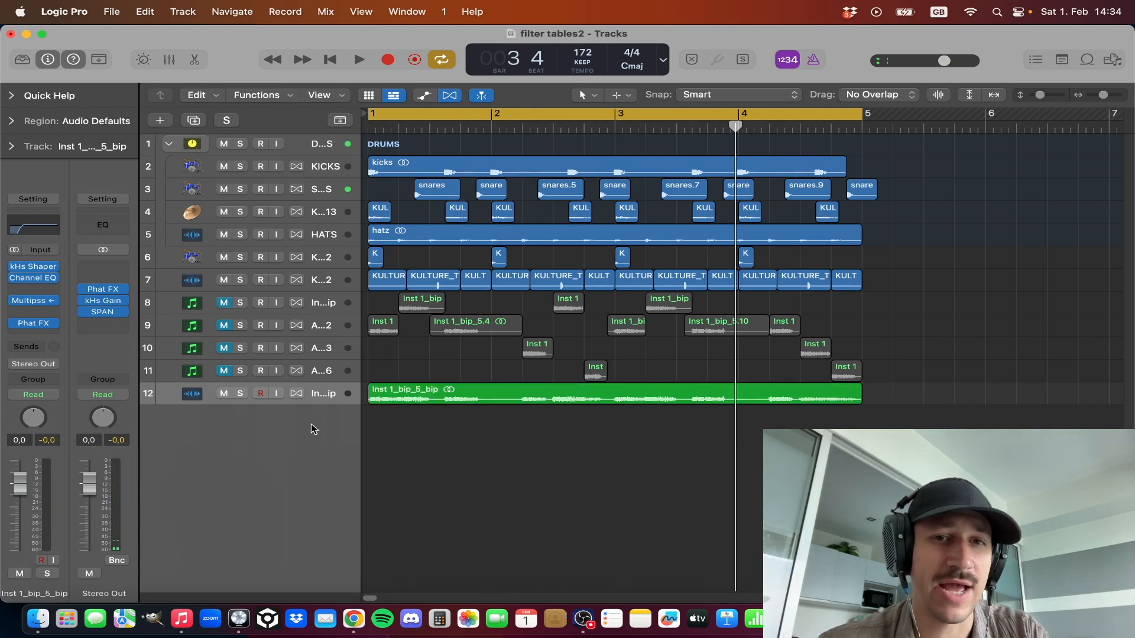
key("space")
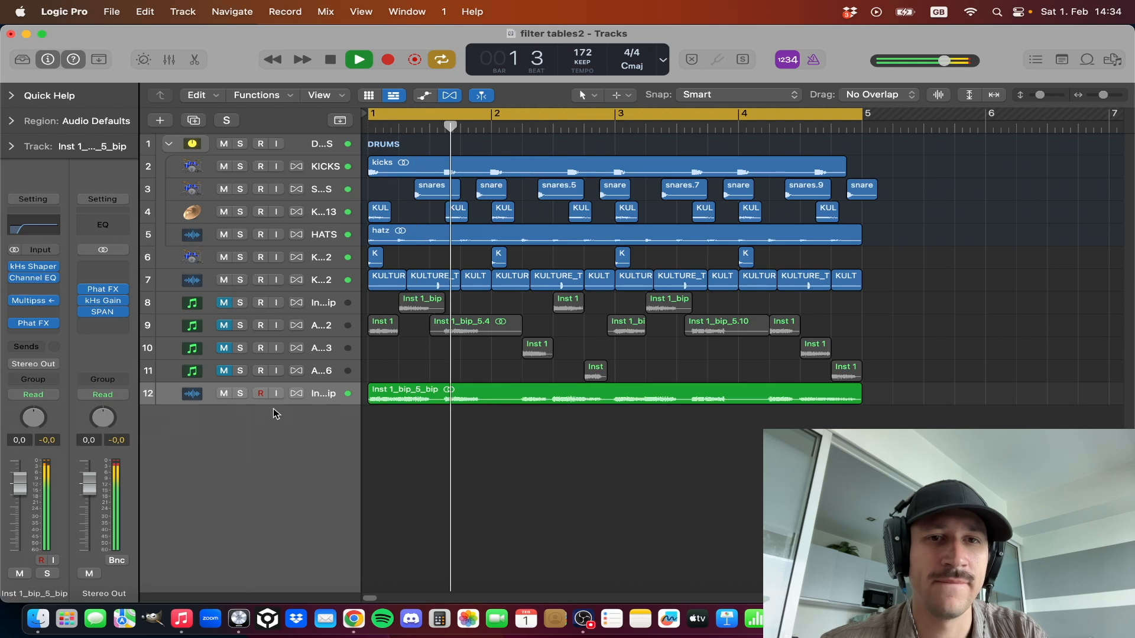
key("space")
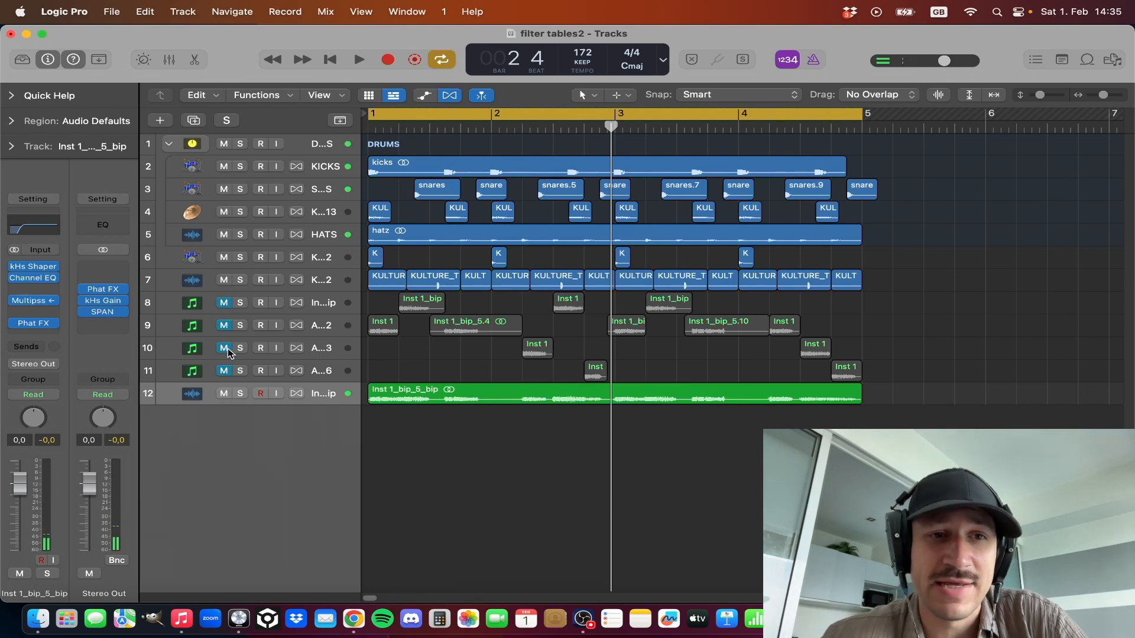
- Reopen the Shaper Table on Inst 1_bip_5_bip to review its Kick Symmetry settings, and close it
left_click(34, 265)
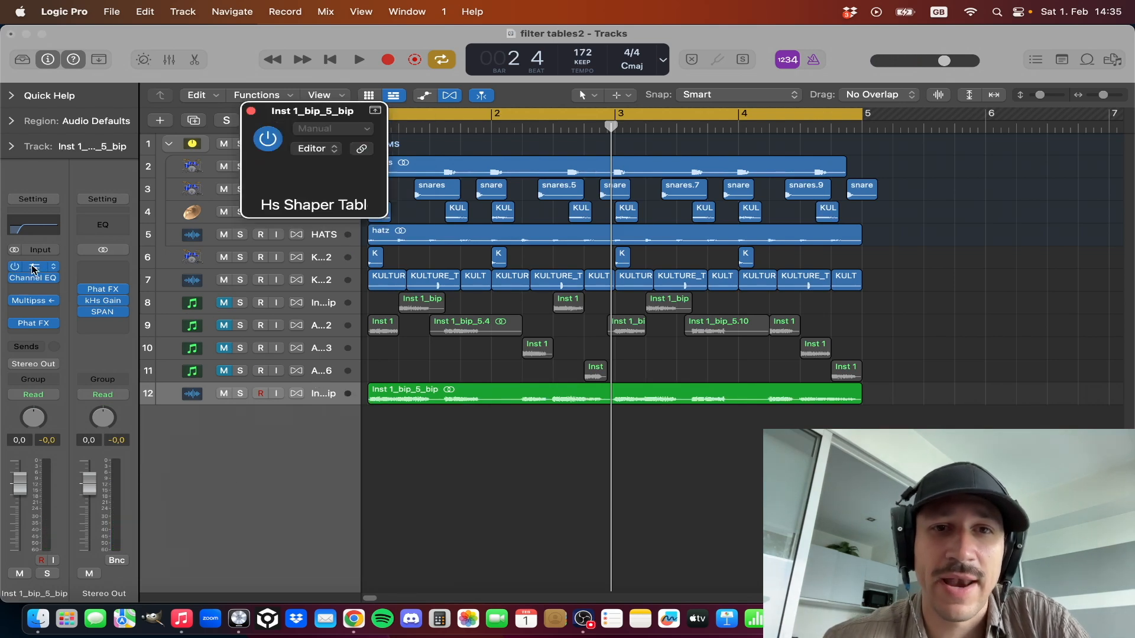
left_click(36, 269)
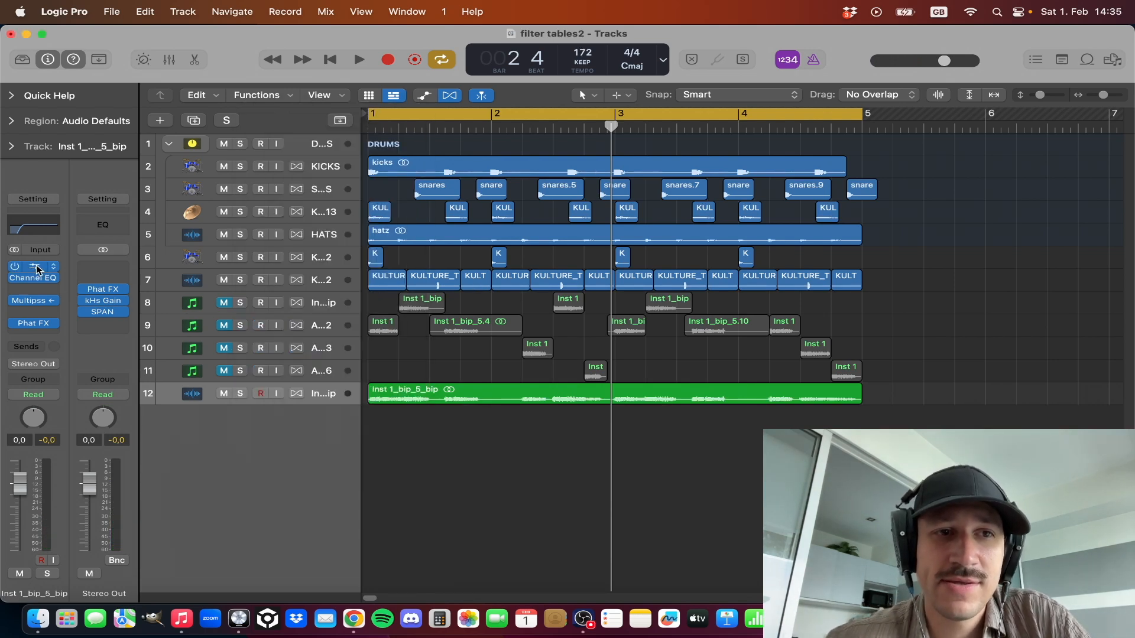
left_click(36, 268)
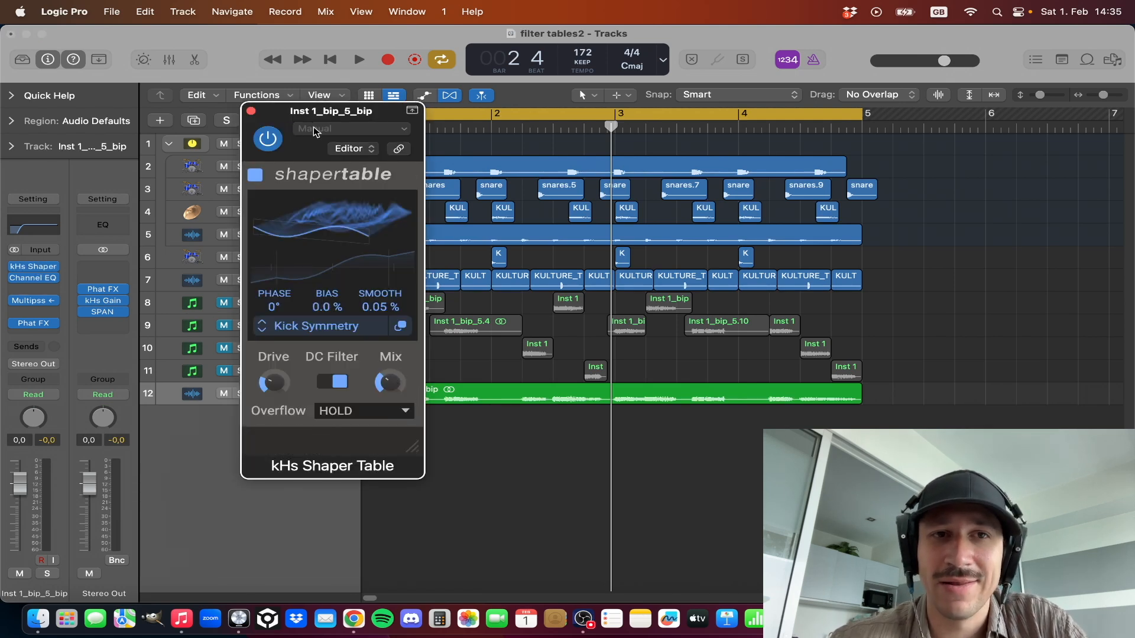
left_click(251, 111)
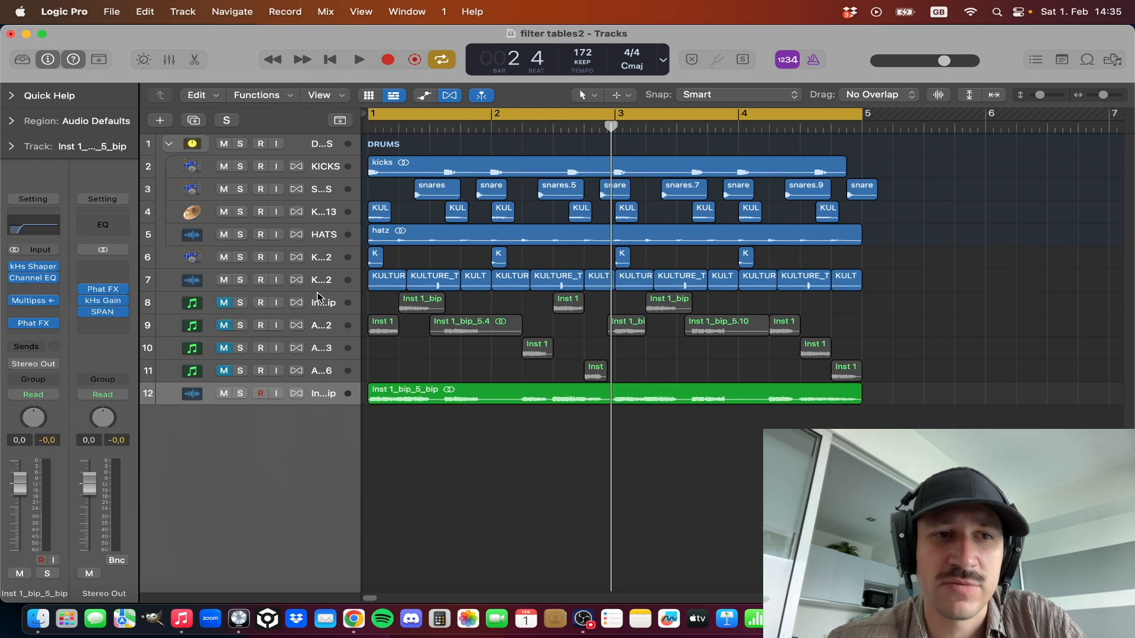
- Unmute the sliced bass tracks 8 to 11 and review the Oldskool Screech Filter Table on track 8
left_click(317, 304)
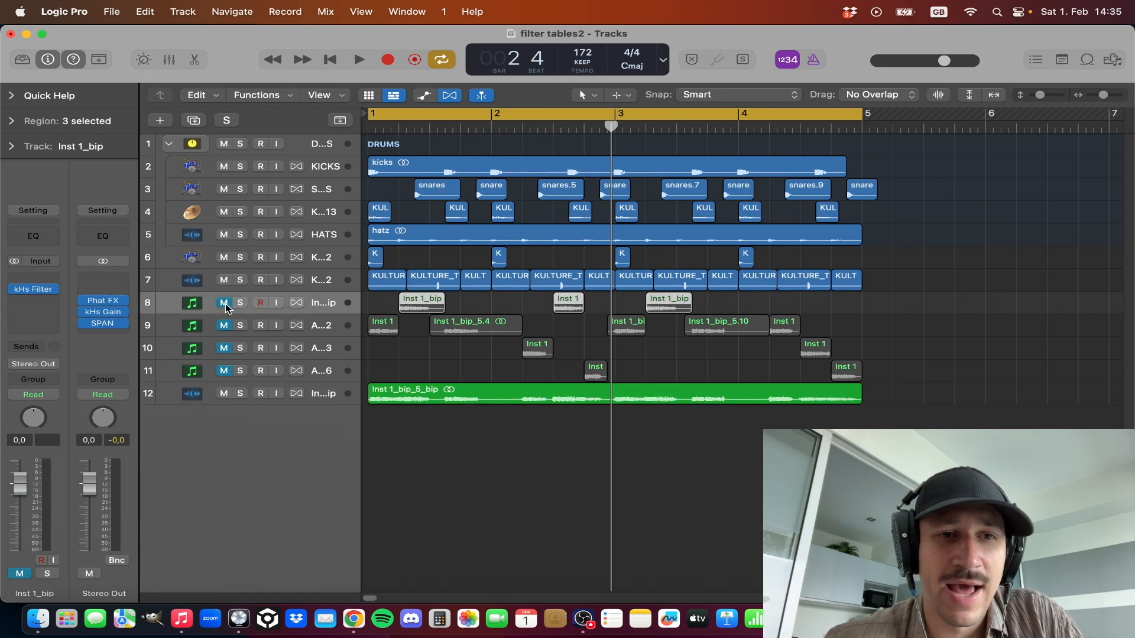
left_click(48, 292)
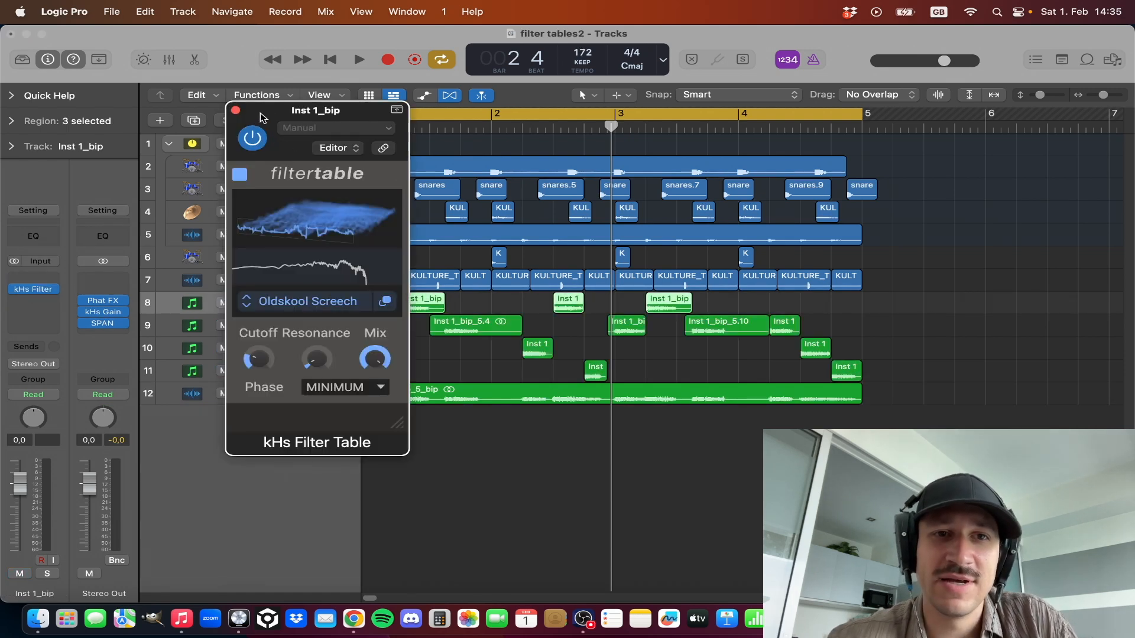
left_click_drag(256, 115, 242, 114)
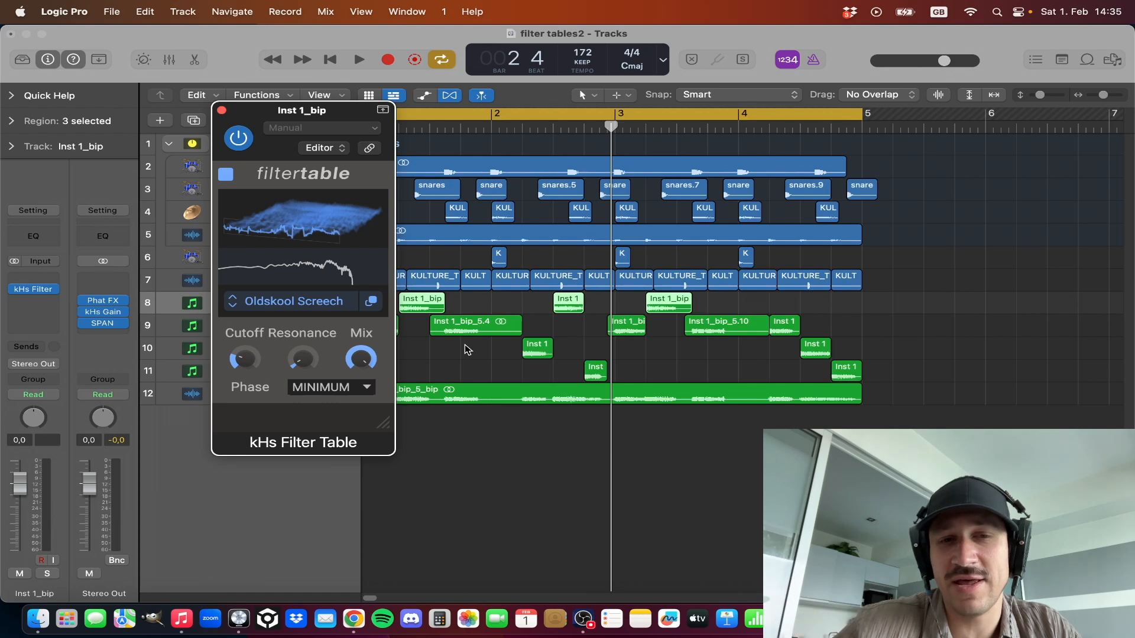
left_click(222, 111)
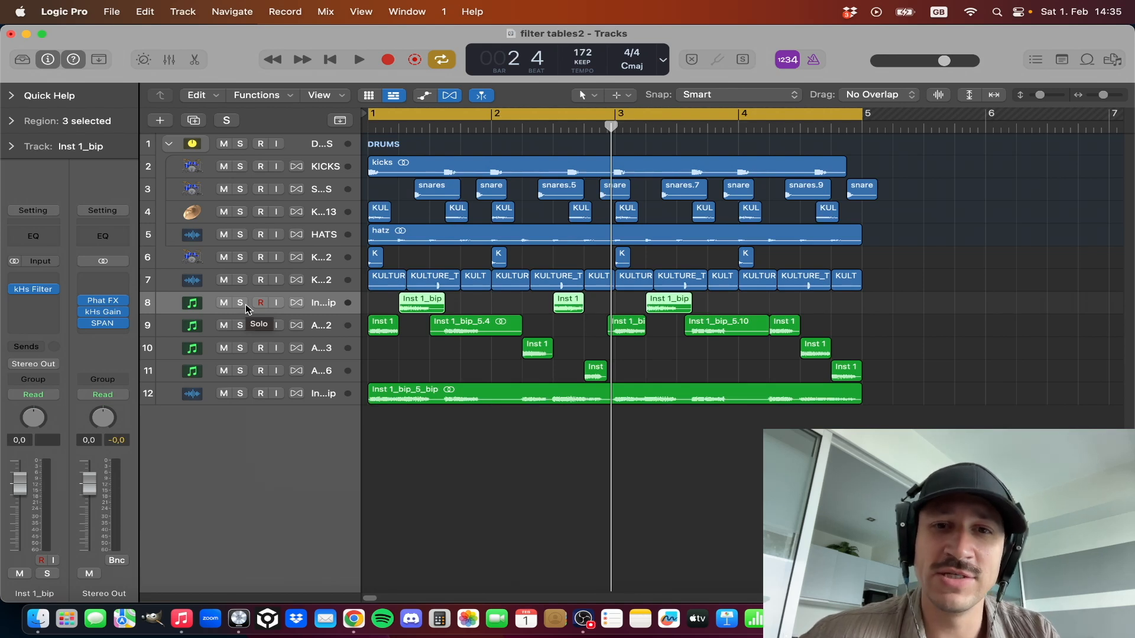
- Select all regions across the drum and bass tracks and return the playhead to the start of the project
left_click_drag(919, 409, 318, 167)
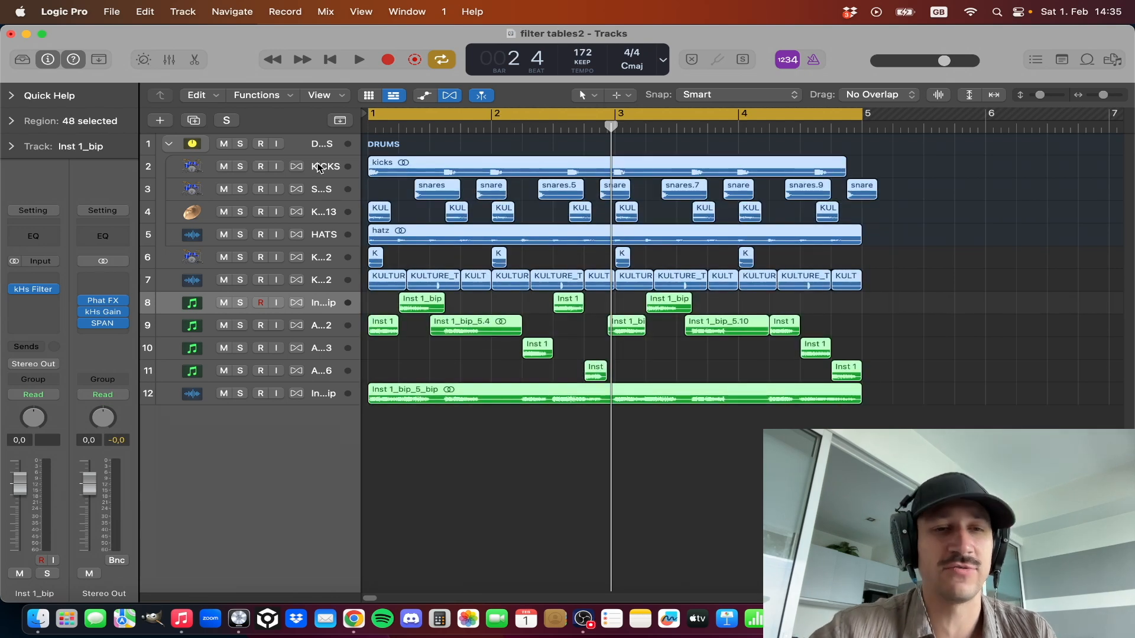
key("Return")
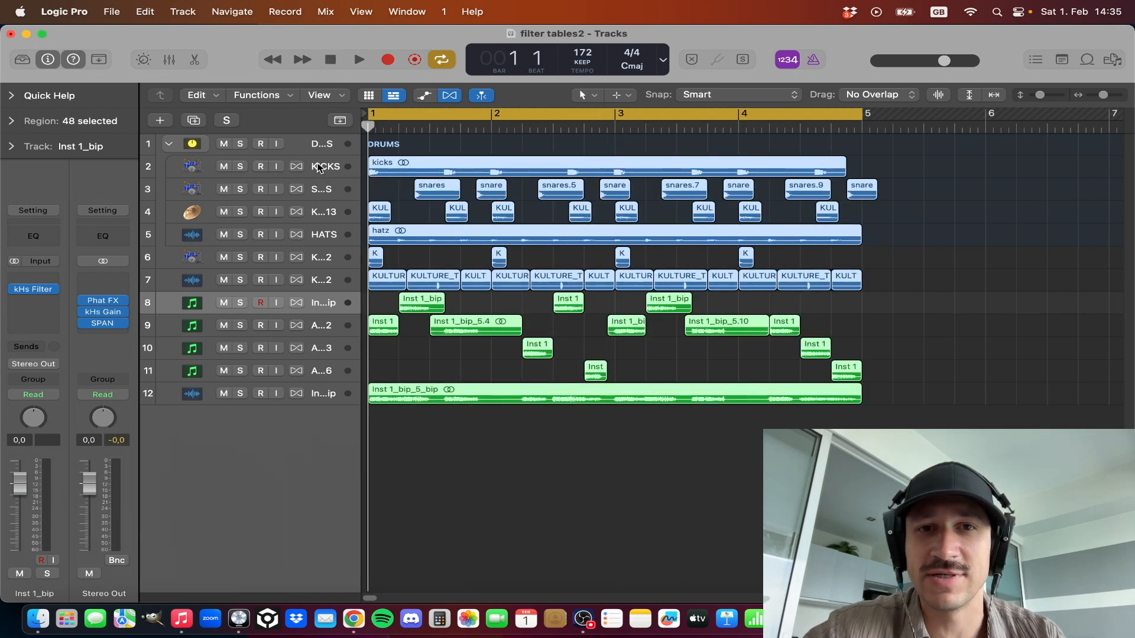